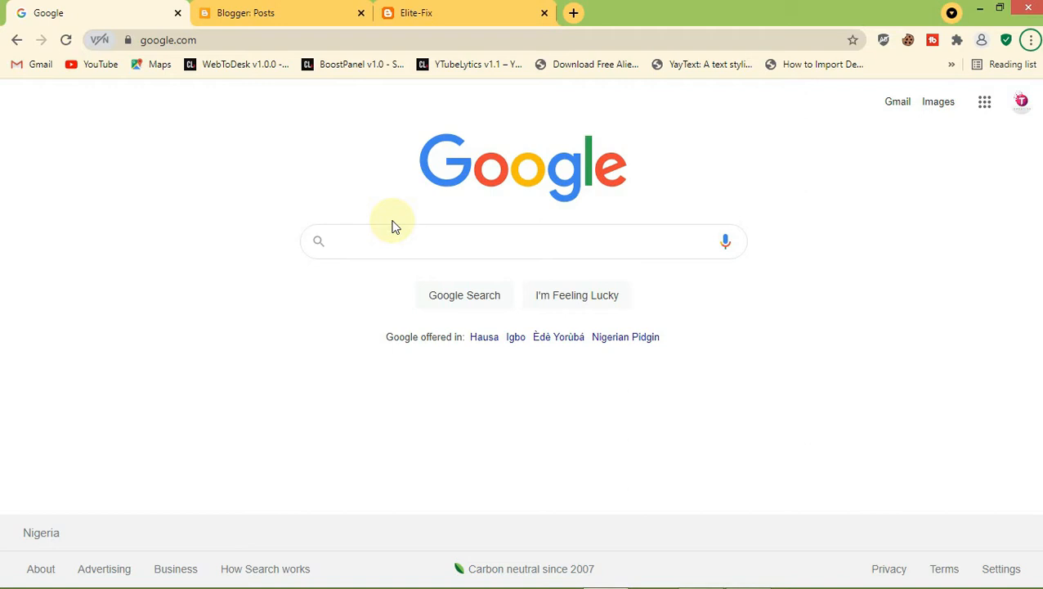
Check the blog's full web address in the Elite-Fix tab
click(413, 12)
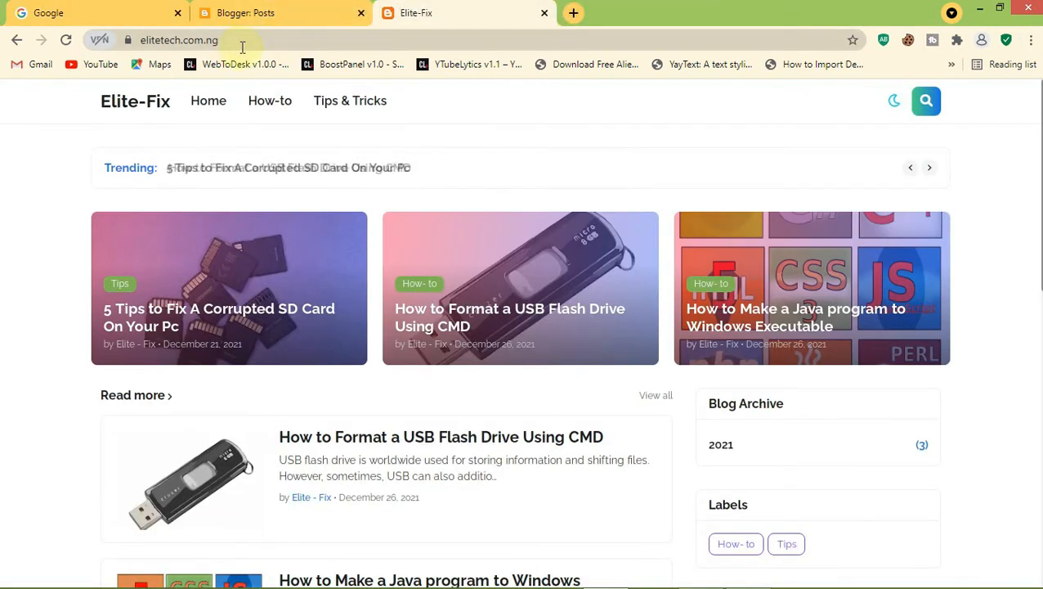
click(161, 40)
click(278, 42)
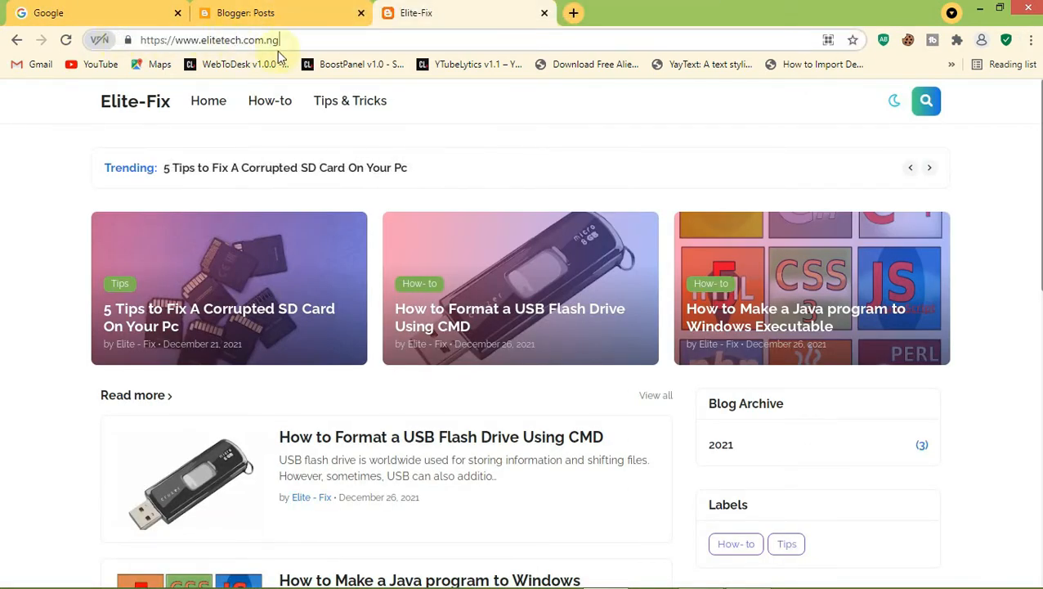
drag(306, 45, 138, 42)
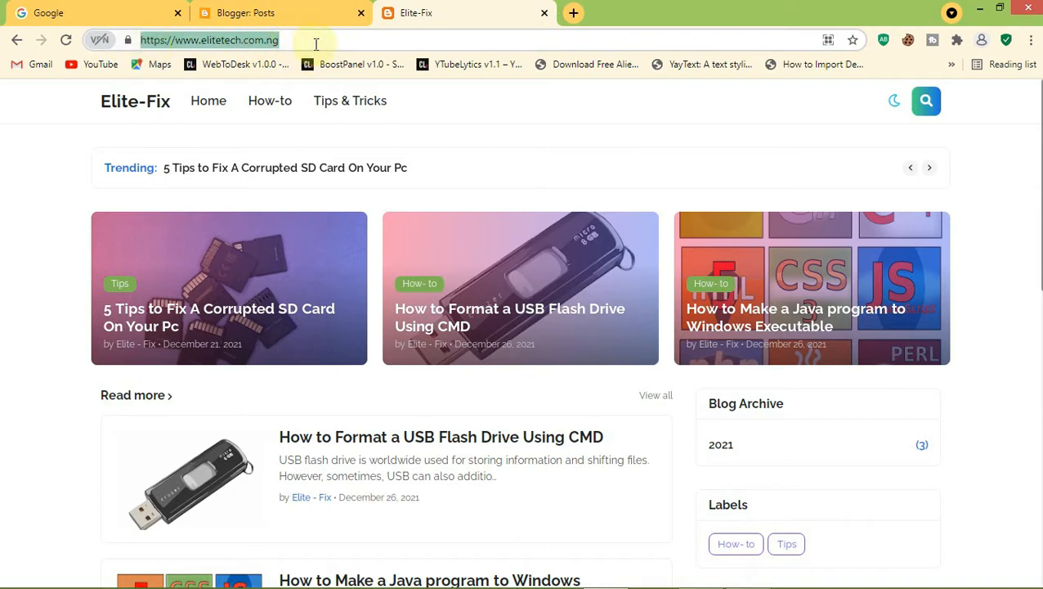
click(318, 44)
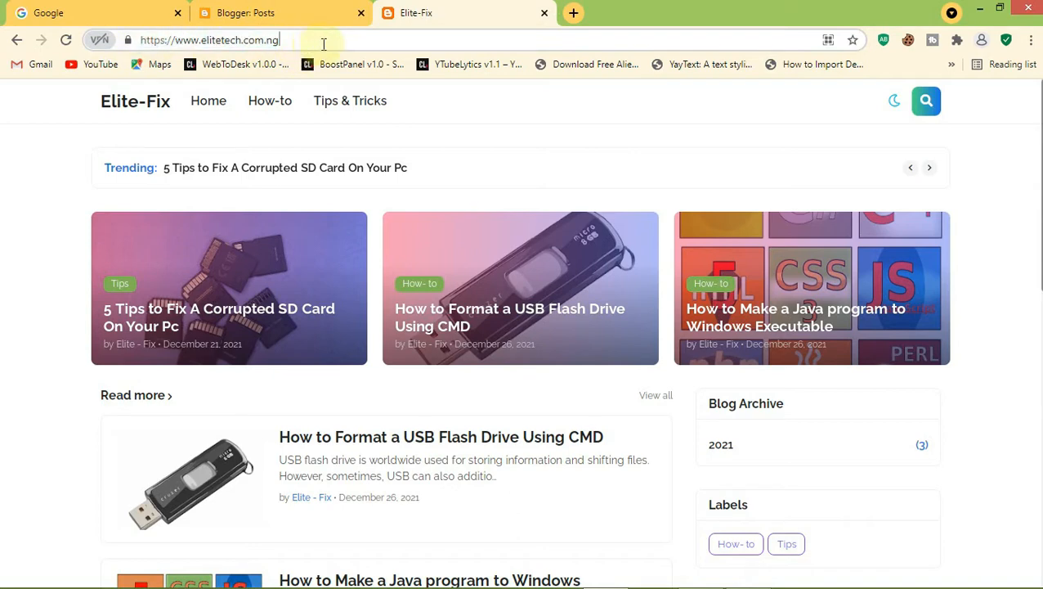
Search Google for 'elitetech'
click(99, 11)
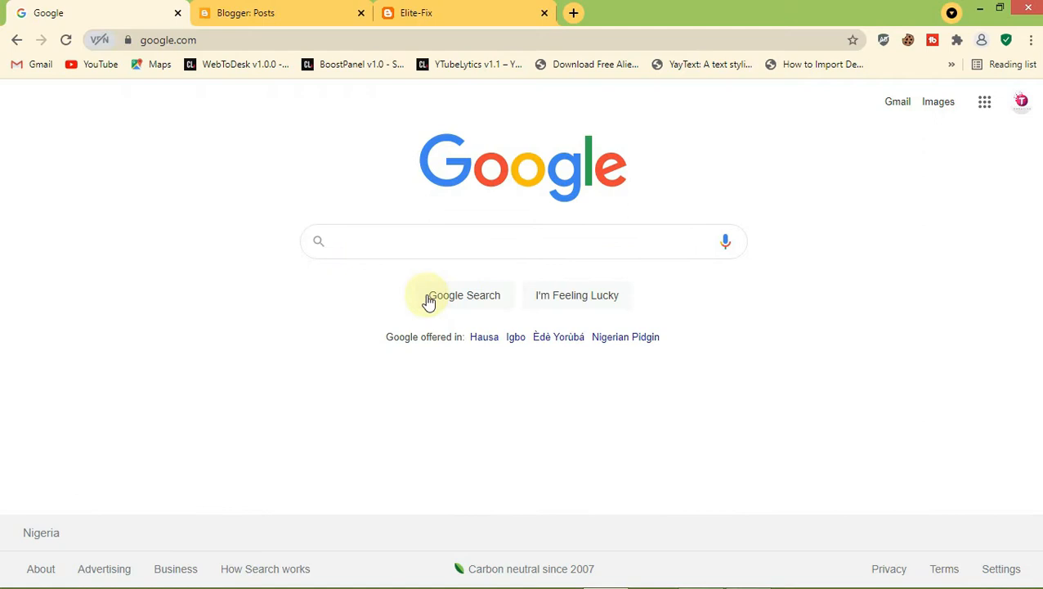
click(406, 242)
text(e)
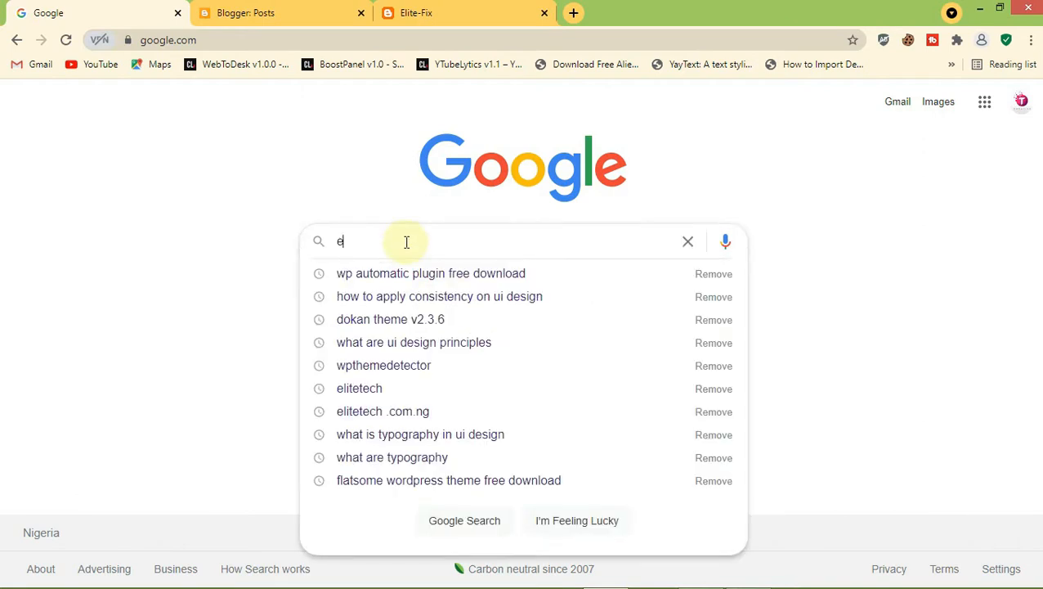
key(BackSpace)
text(eli)
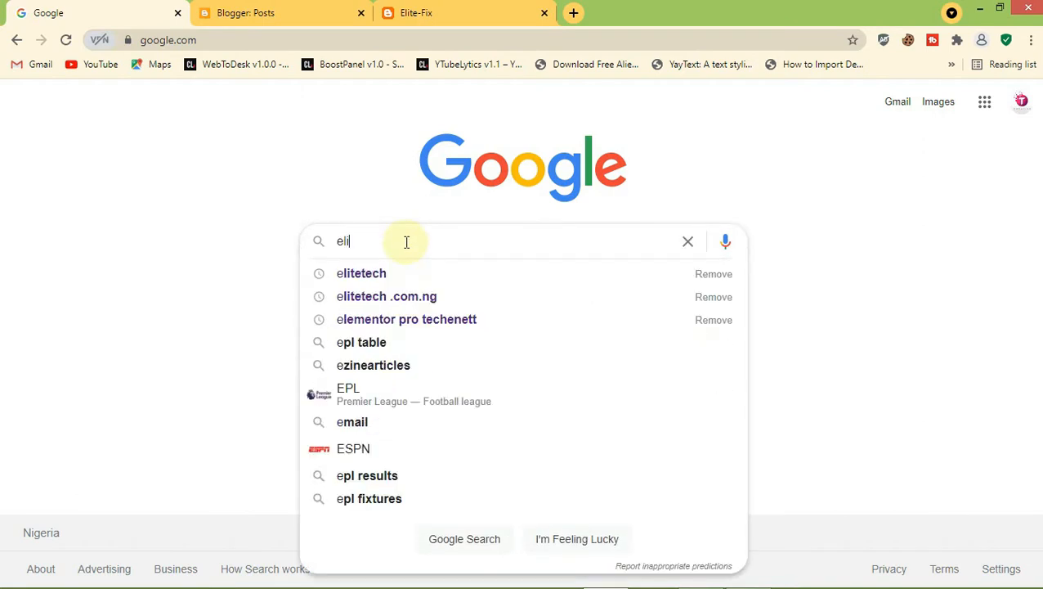
text(tech)
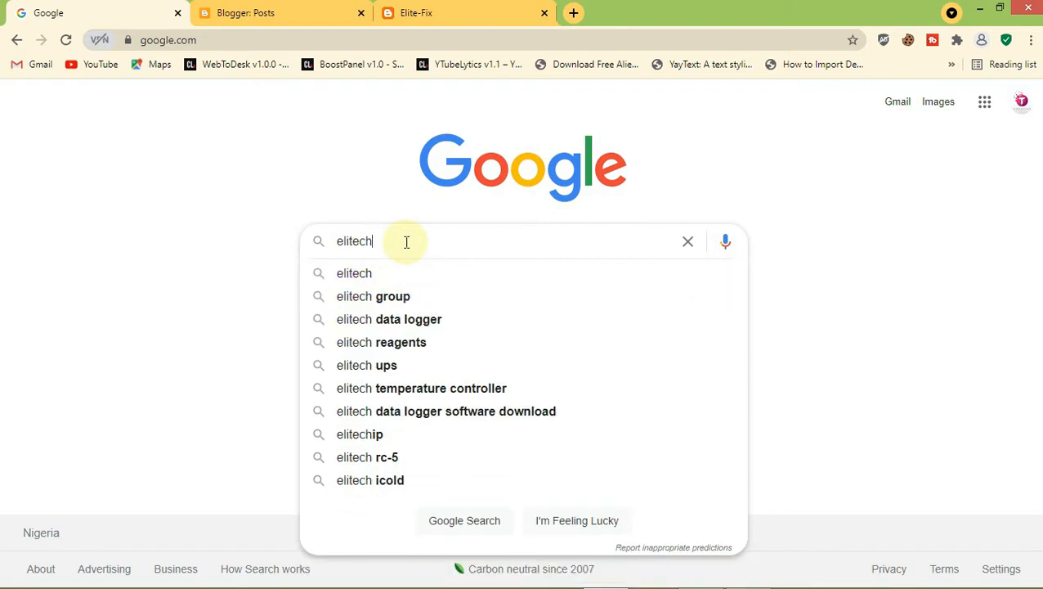
key(BackSpace)
key(BackSpace)
key(BackSpace)
text(te)
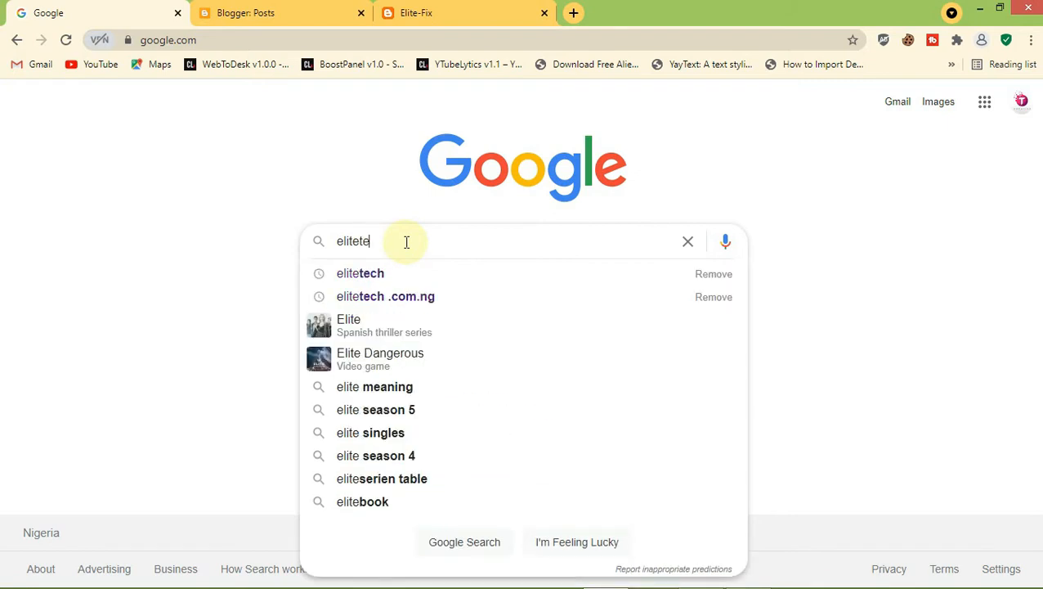
text(ch)
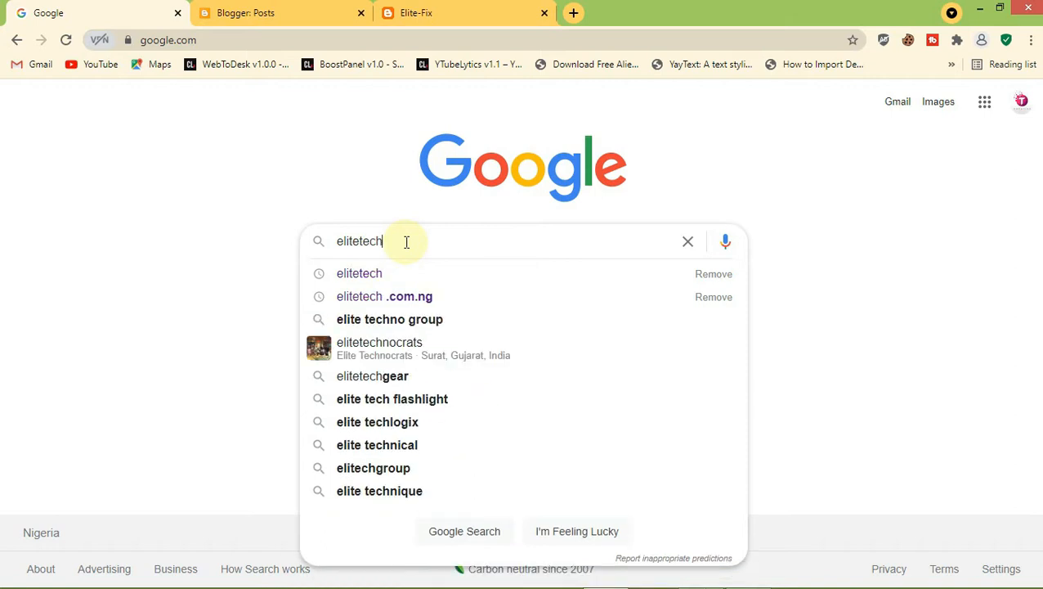
key(Return)
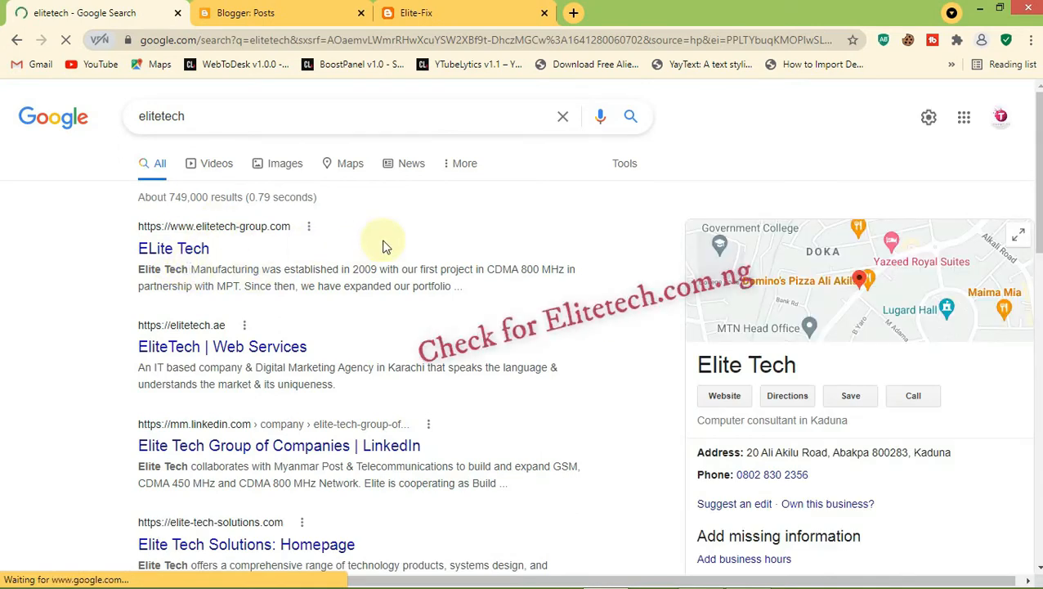
Scroll through the elitetech results looking for the blog
scroll(387, 247, down, 7)
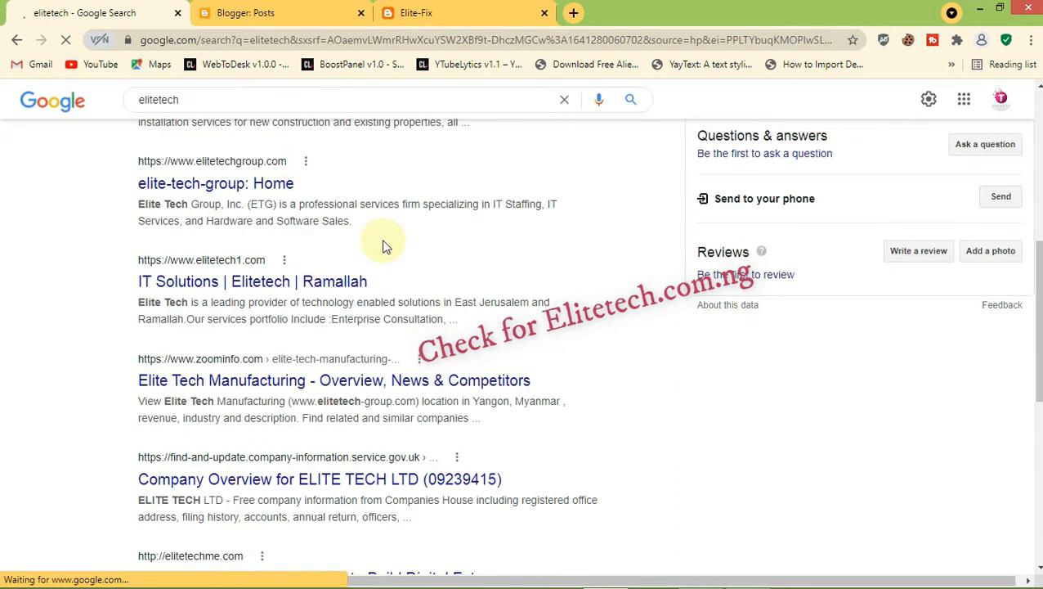
scroll(387, 247, down, 3)
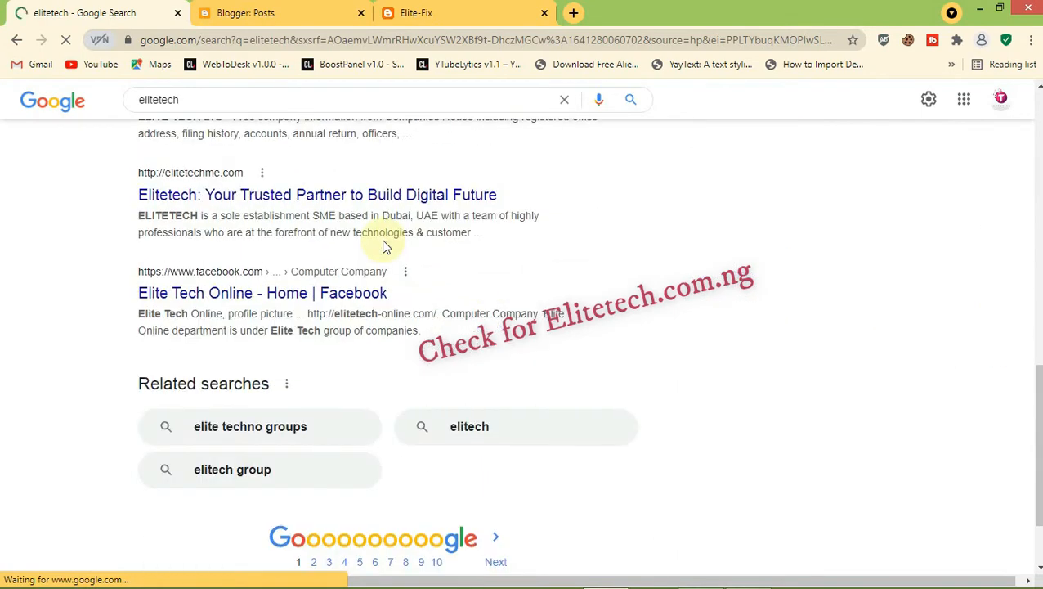
scroll(386, 247, down, 2)
scroll(386, 247, up, 8)
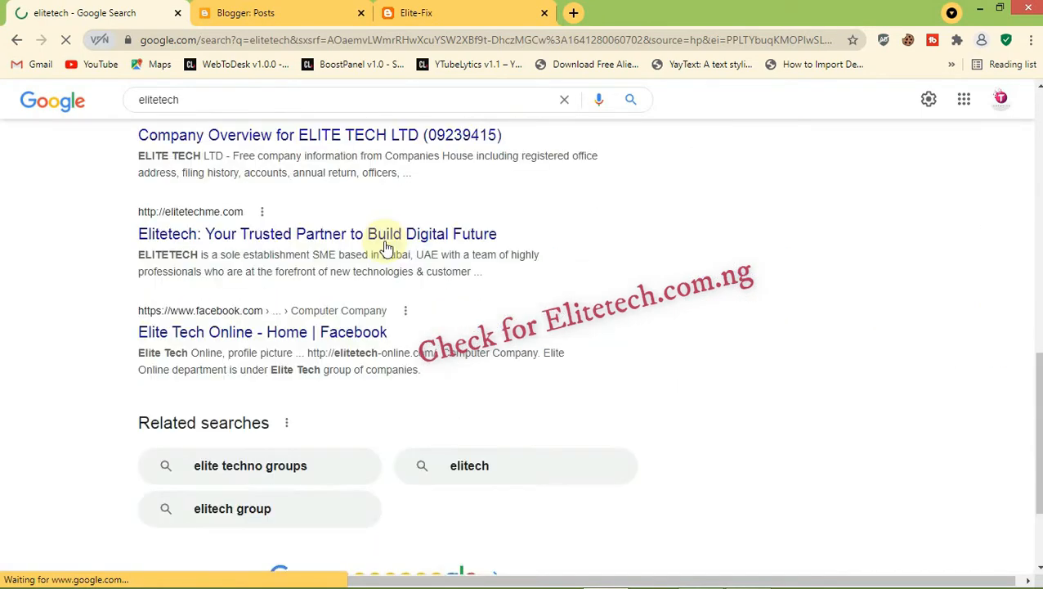
scroll(387, 247, up, 4)
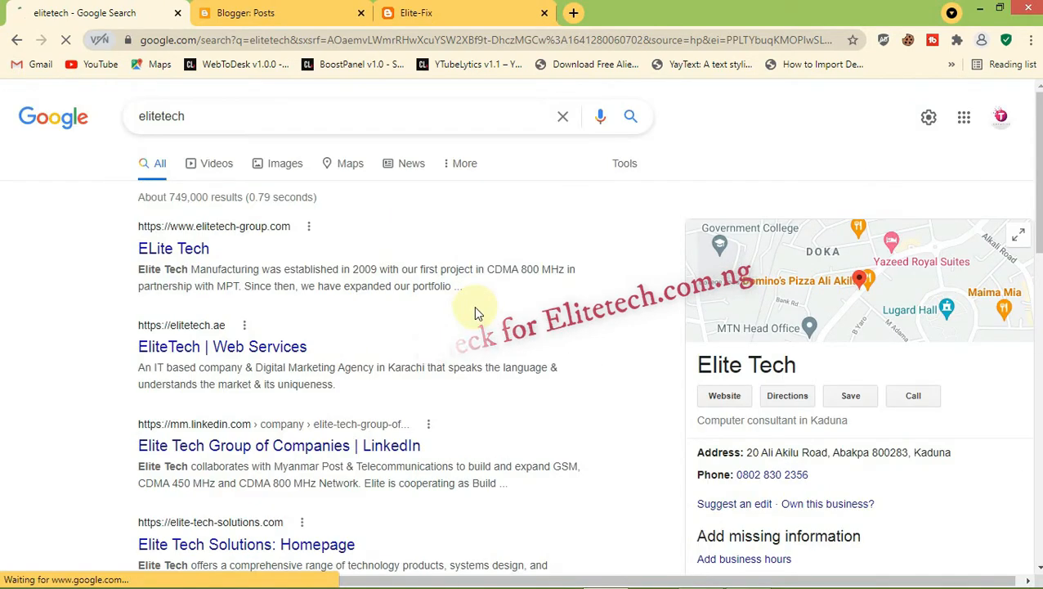
click(357, 107)
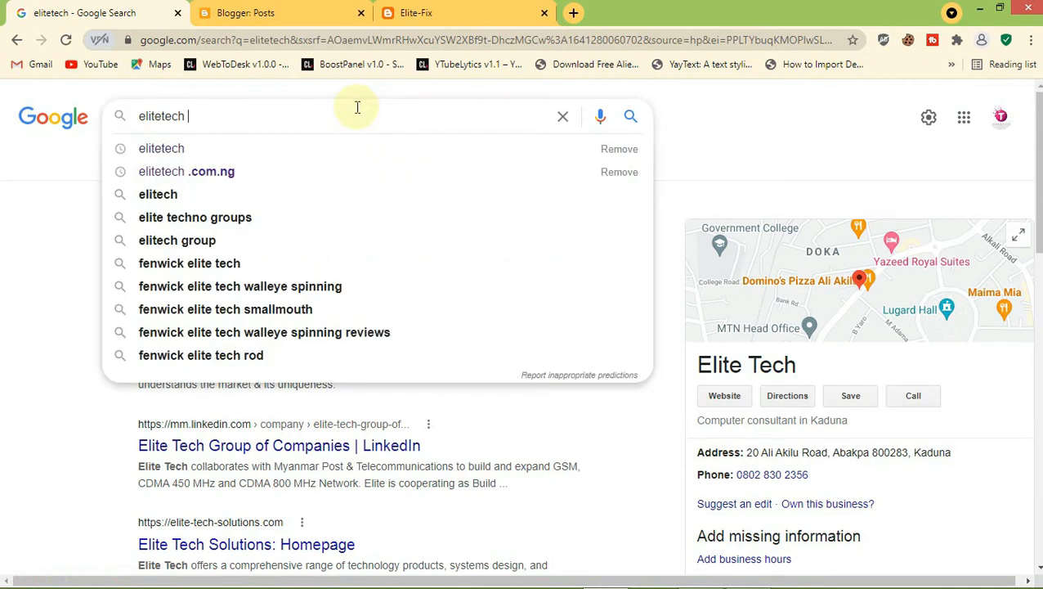
Search Google for 'elitetech .com.ng' and scan the results for the blog
text(.com.n)
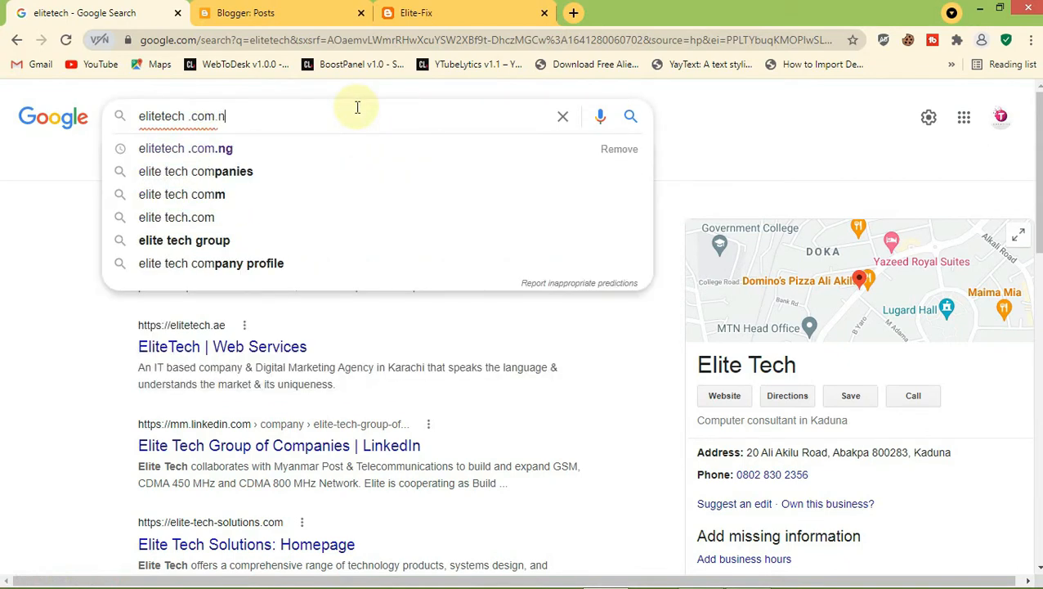
text(g)
key(Return)
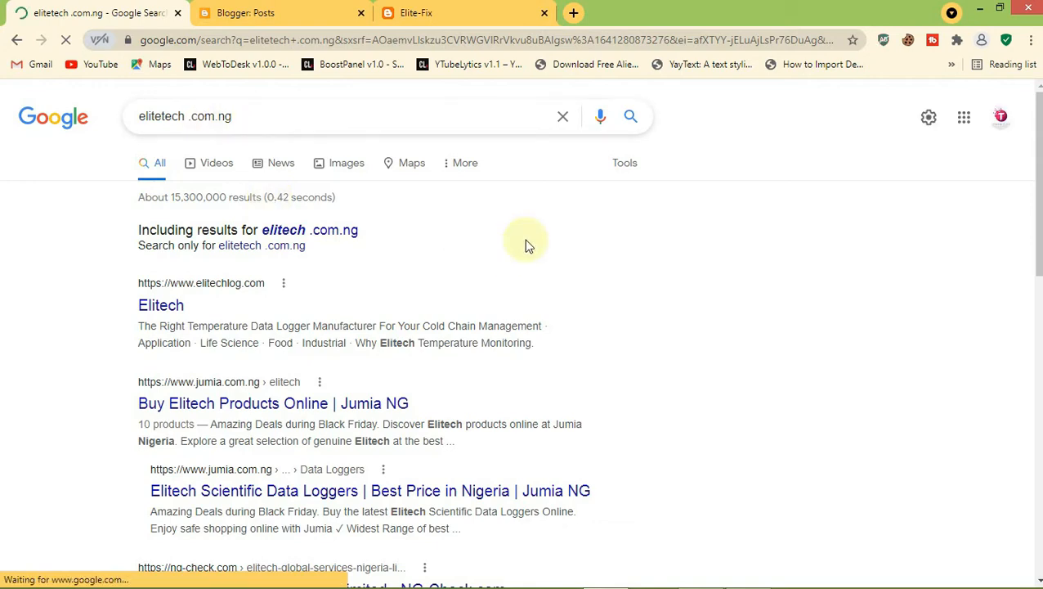
scroll(526, 244, down, 3)
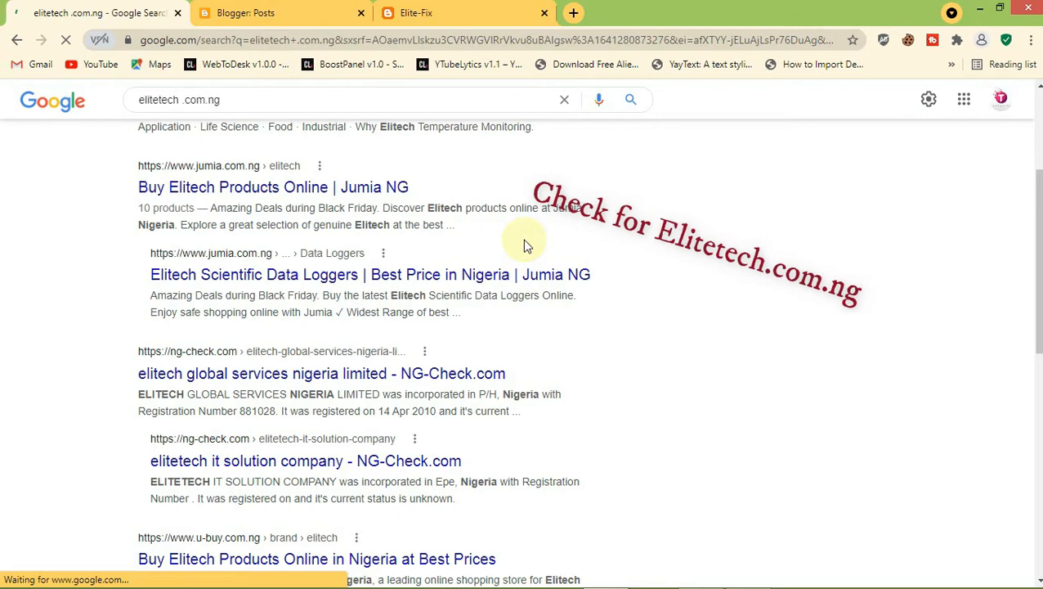
scroll(642, 256, down, 5)
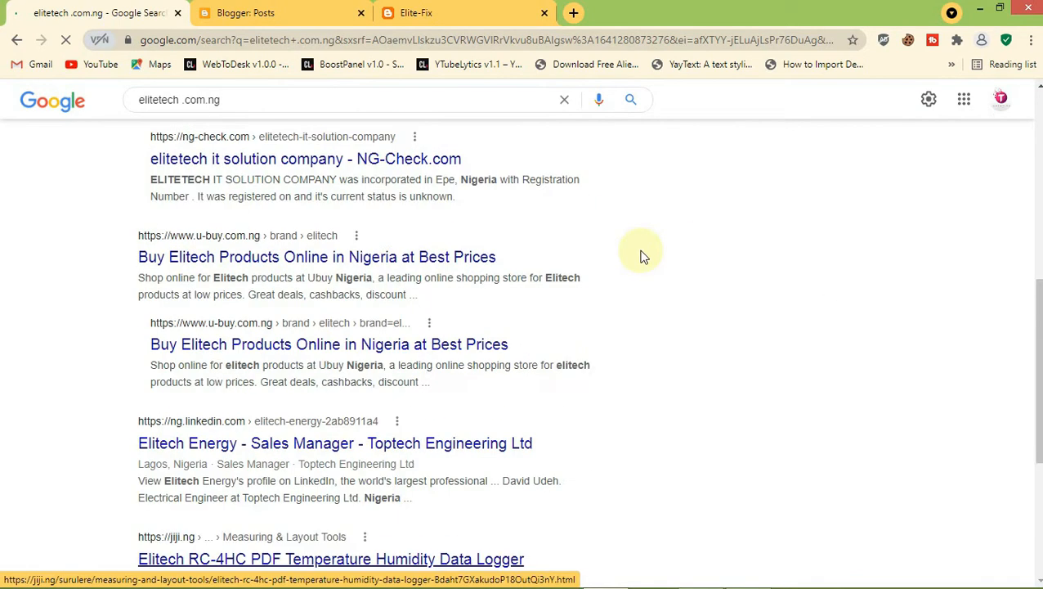
scroll(643, 256, up, 8)
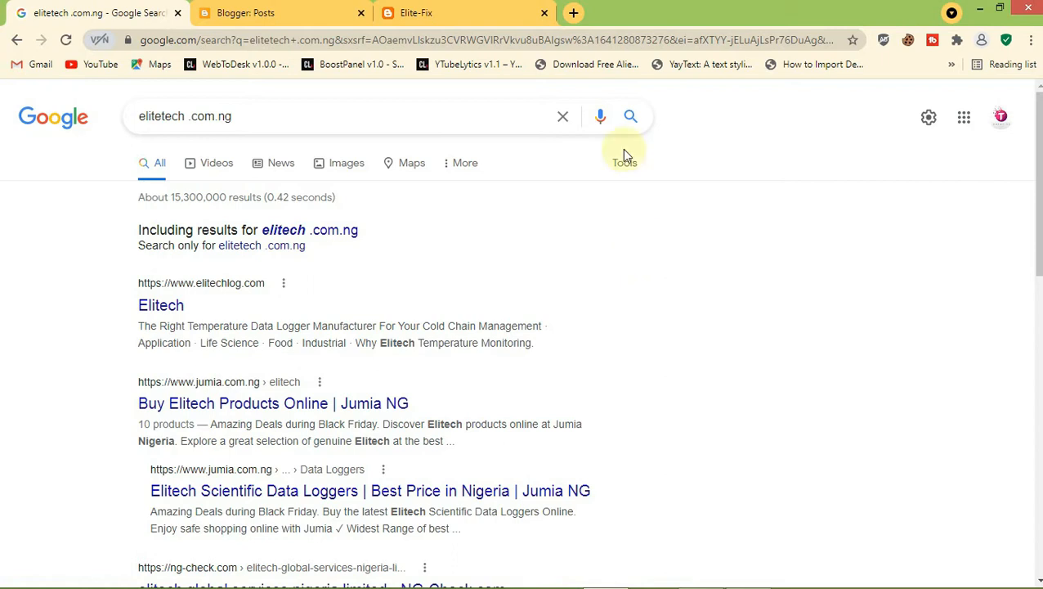
Open the Blogger settings and scroll to the Meta tags section
click(247, 12)
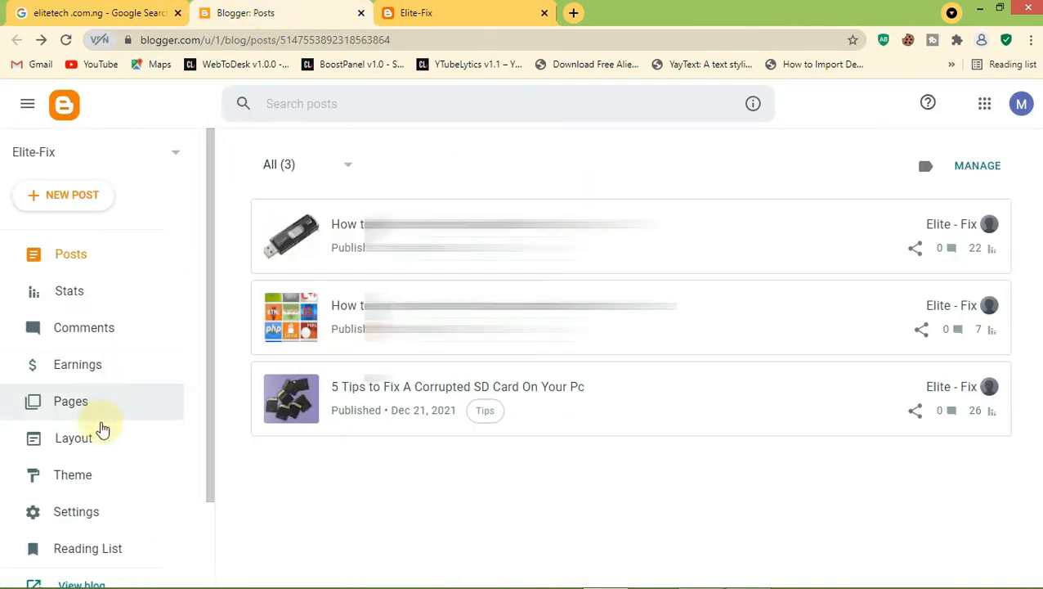
click(103, 511)
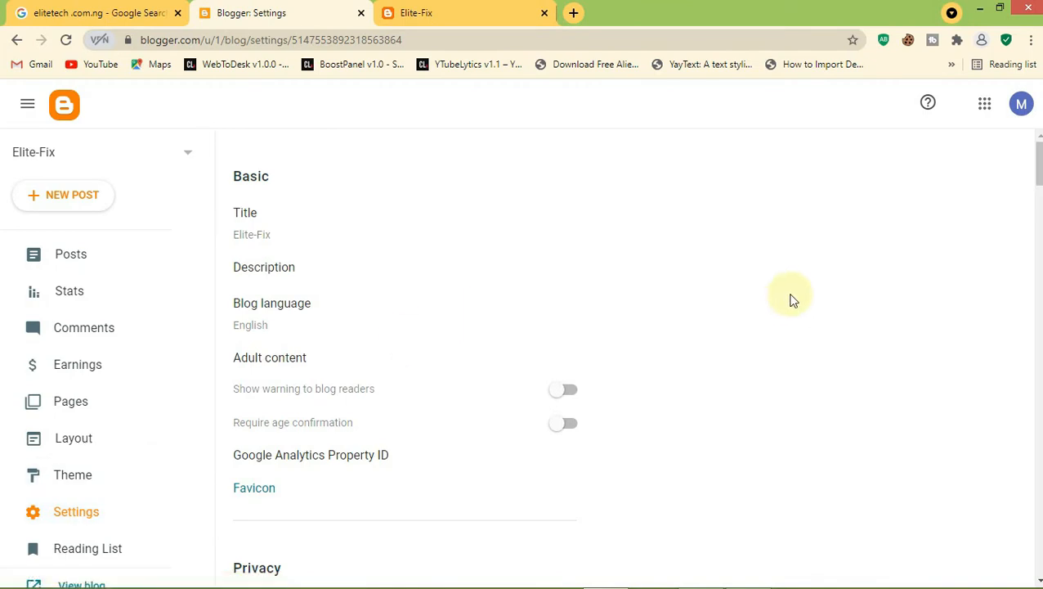
scroll(791, 300, down, 8)
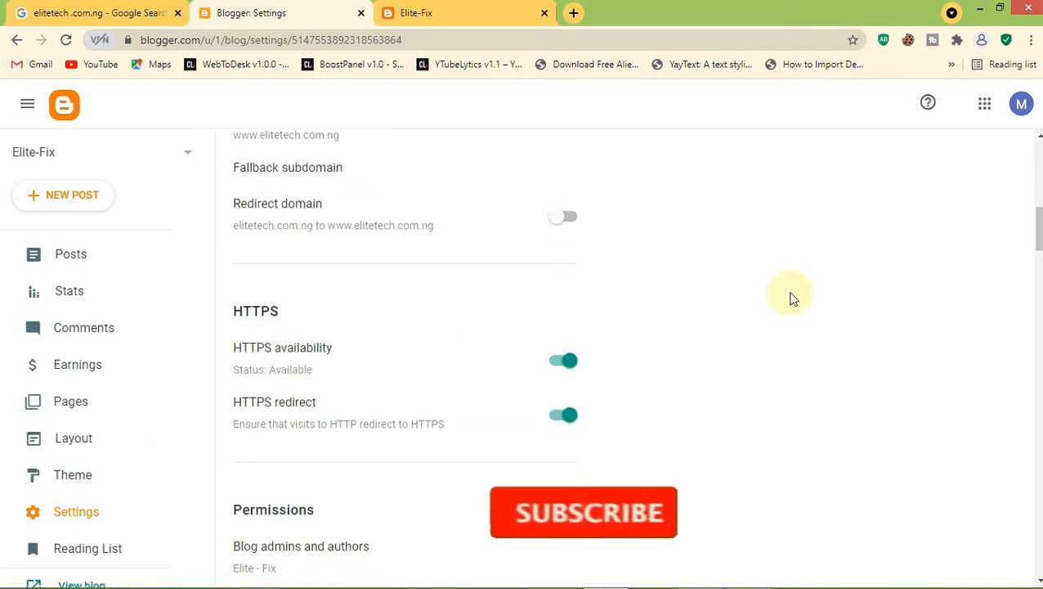
scroll(792, 299, down, 10)
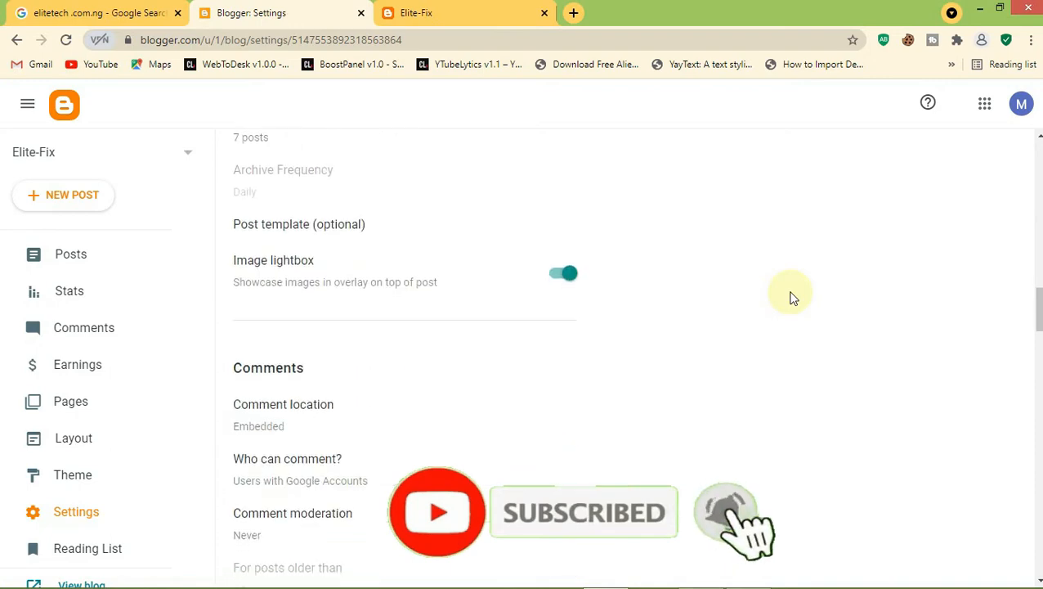
scroll(792, 299, down, 10)
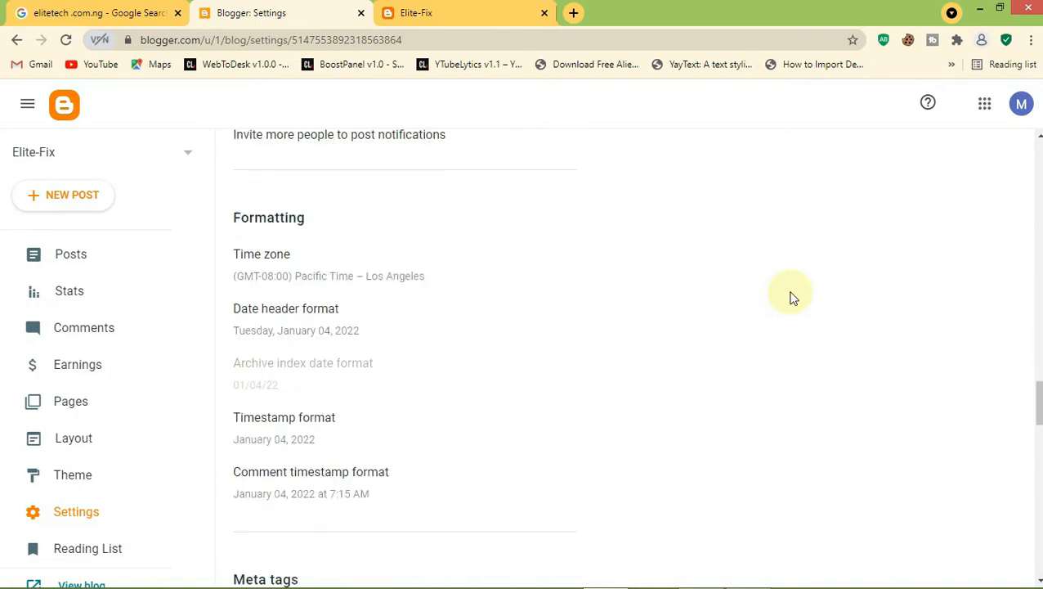
scroll(792, 299, down, 6)
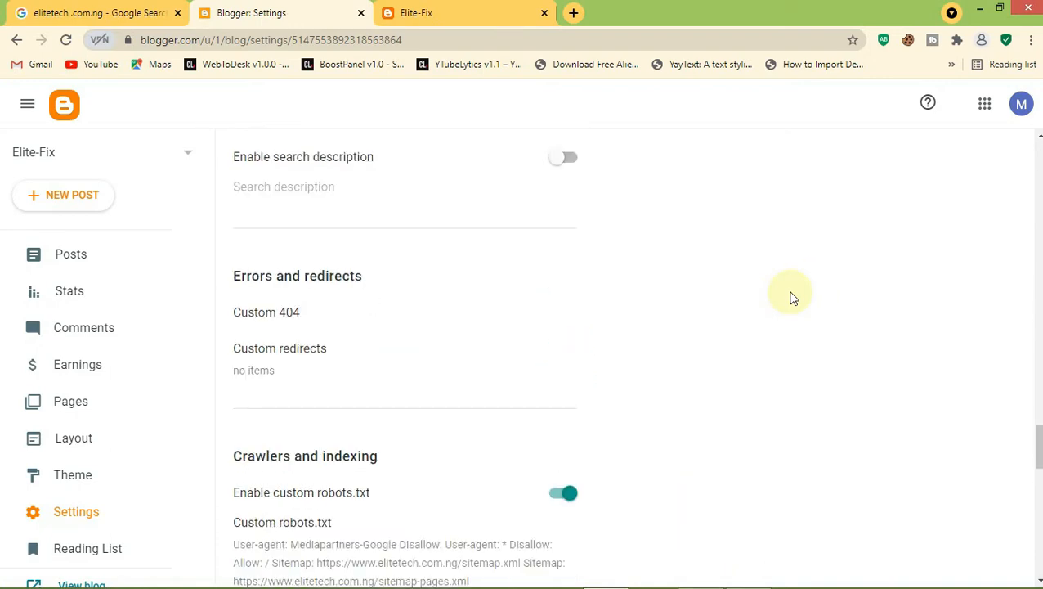
scroll(792, 300, up, 2)
Switch on 'Enable search description' under Meta tags
drag(235, 273, 301, 273)
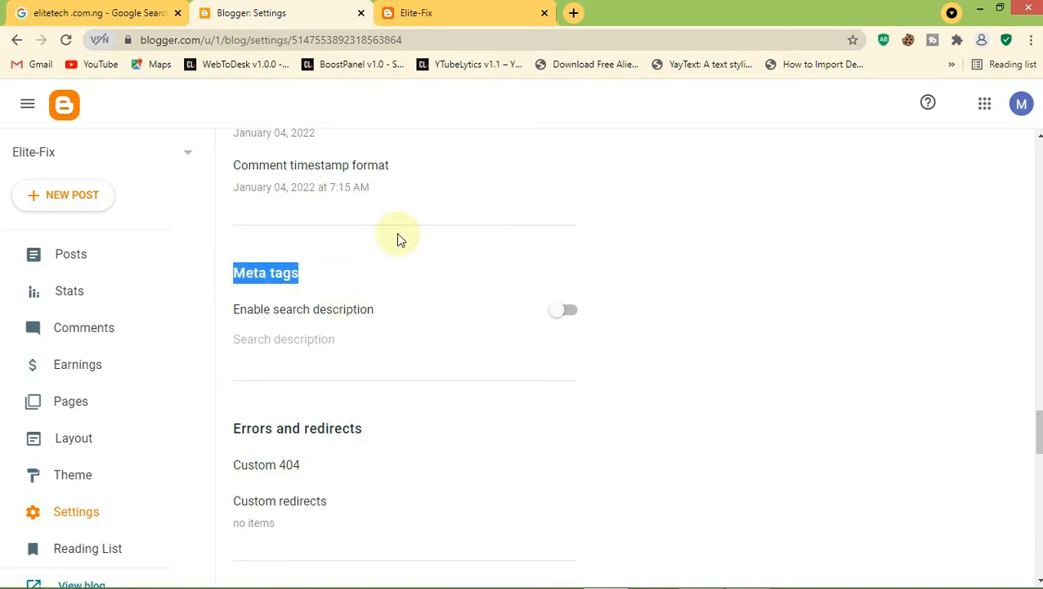
click(397, 243)
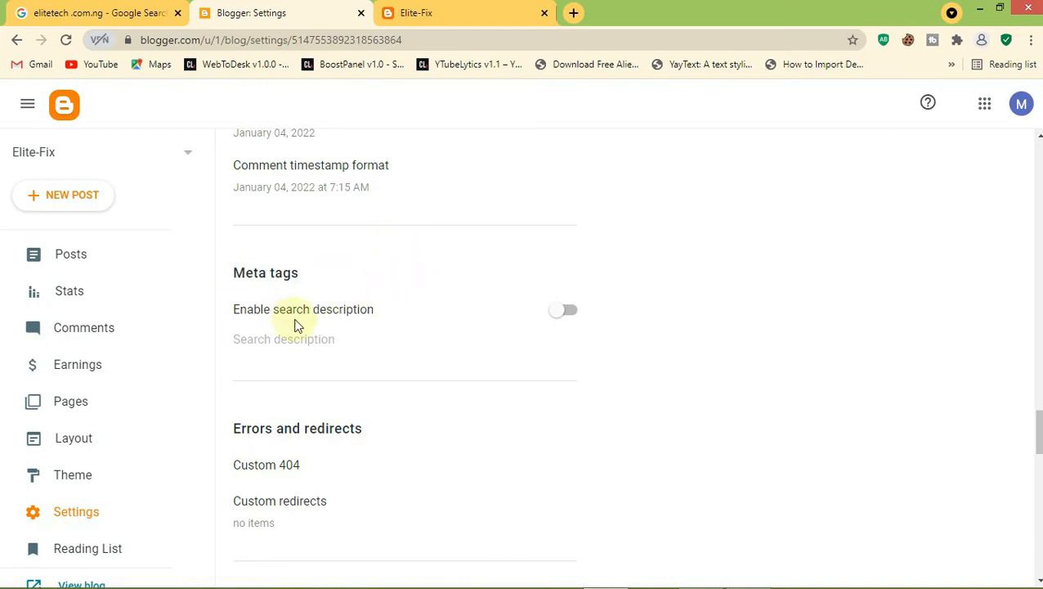
drag(390, 309, 529, 283)
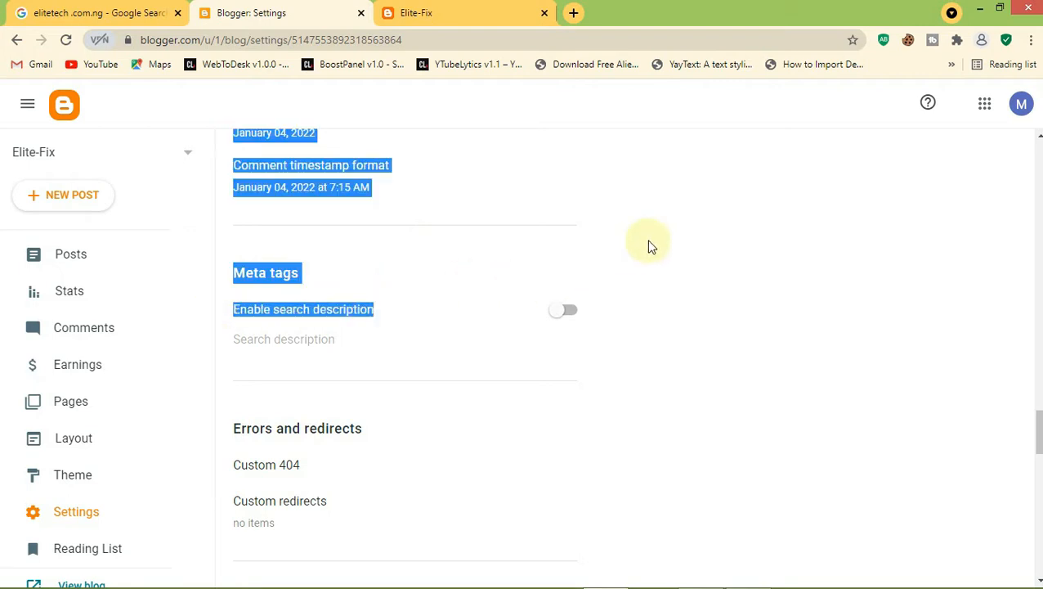
click(673, 297)
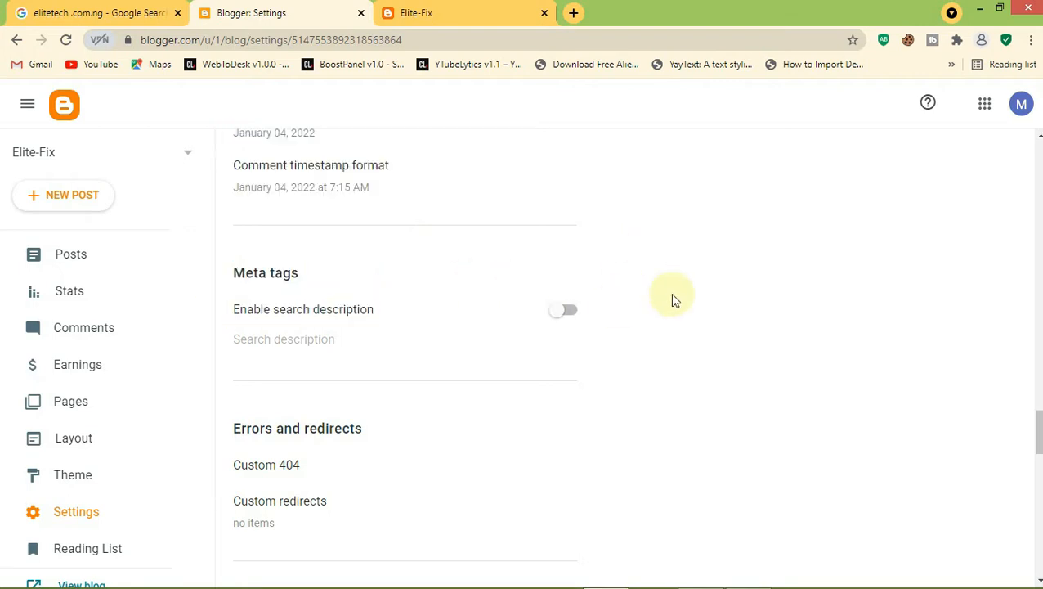
click(563, 312)
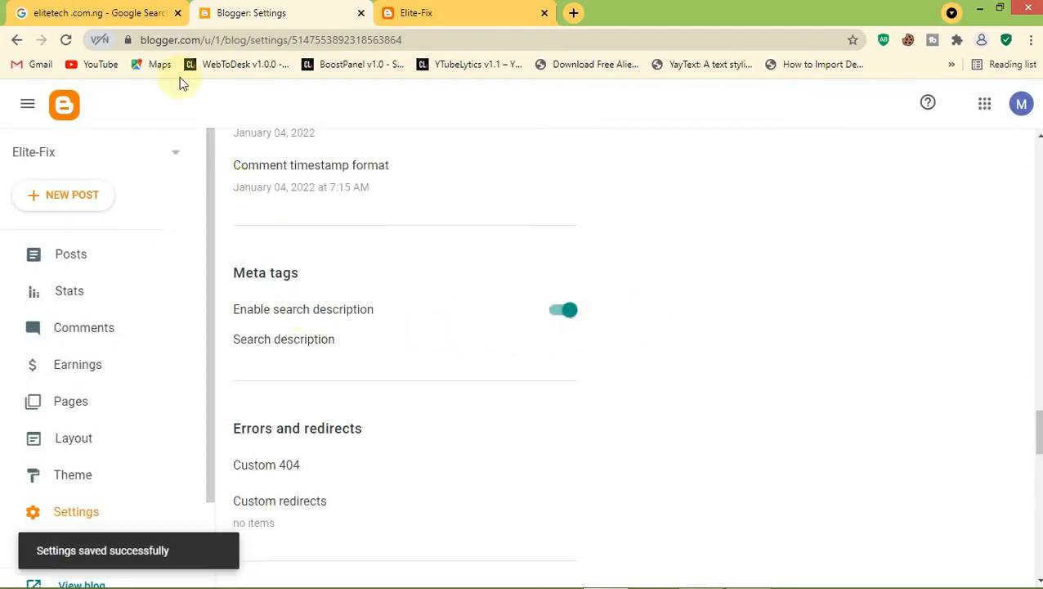
click(103, 10)
Search Google for 'techcrunch', then return to the Blogger settings
drag(275, 125, 116, 123)
text(techcr)
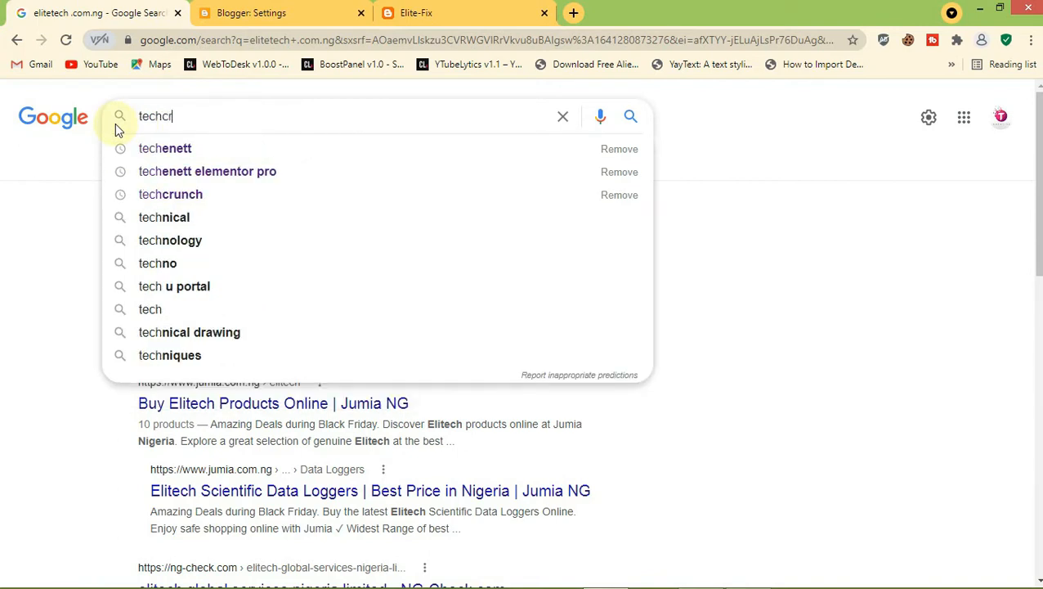
text(unch)
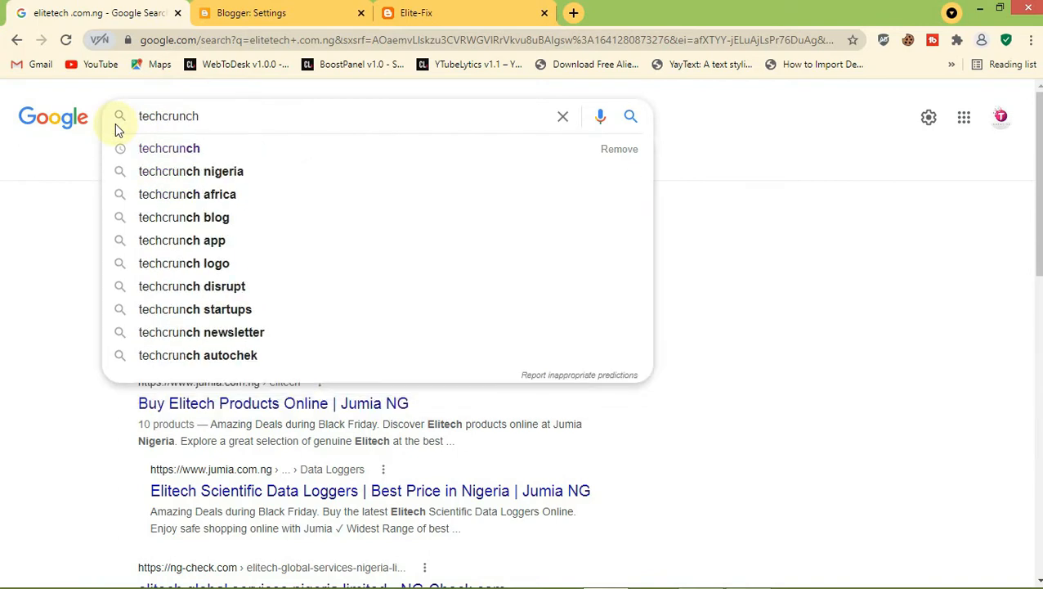
key(Return)
click(115, 123)
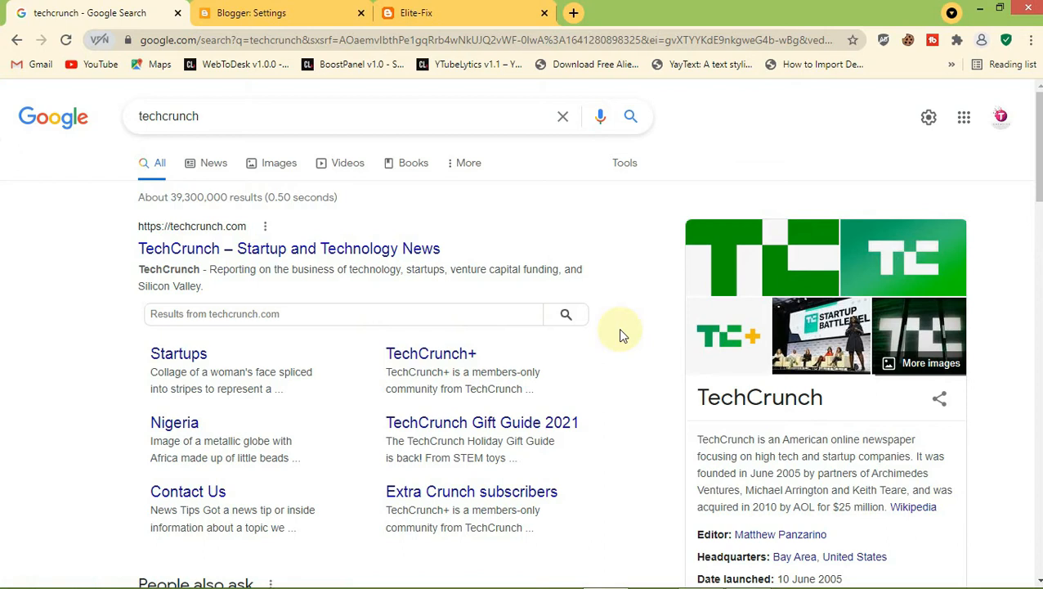
click(238, 12)
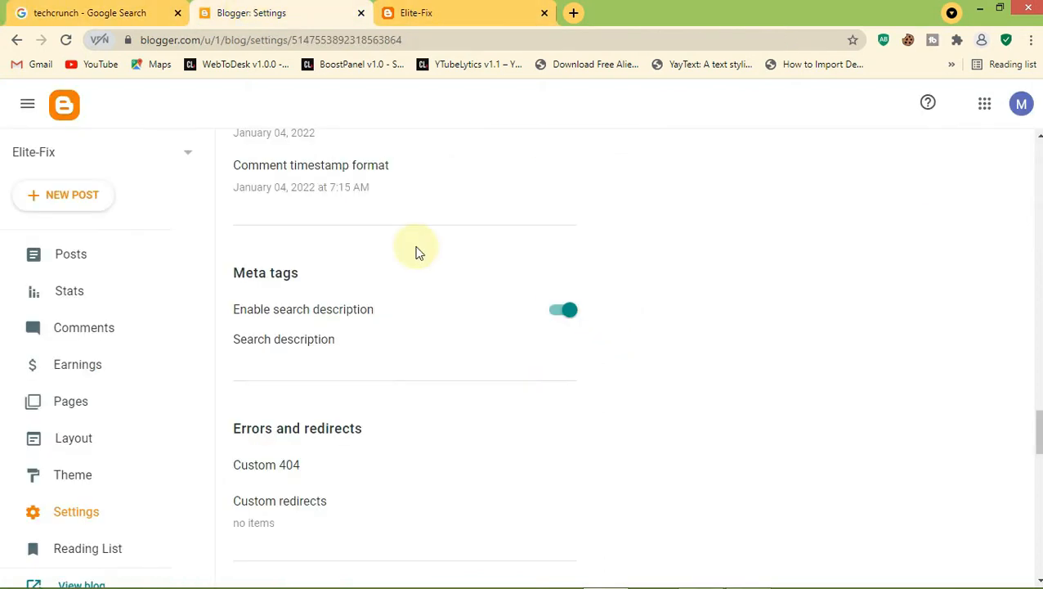
Toggle the search description setting off and on, then reopen its editor
click(282, 352)
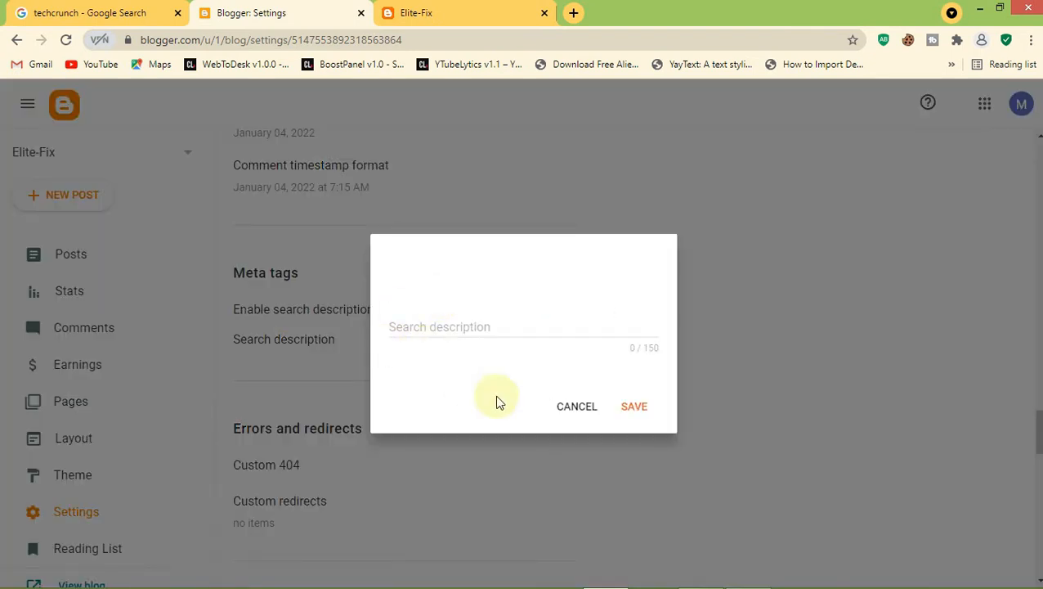
key(Escape)
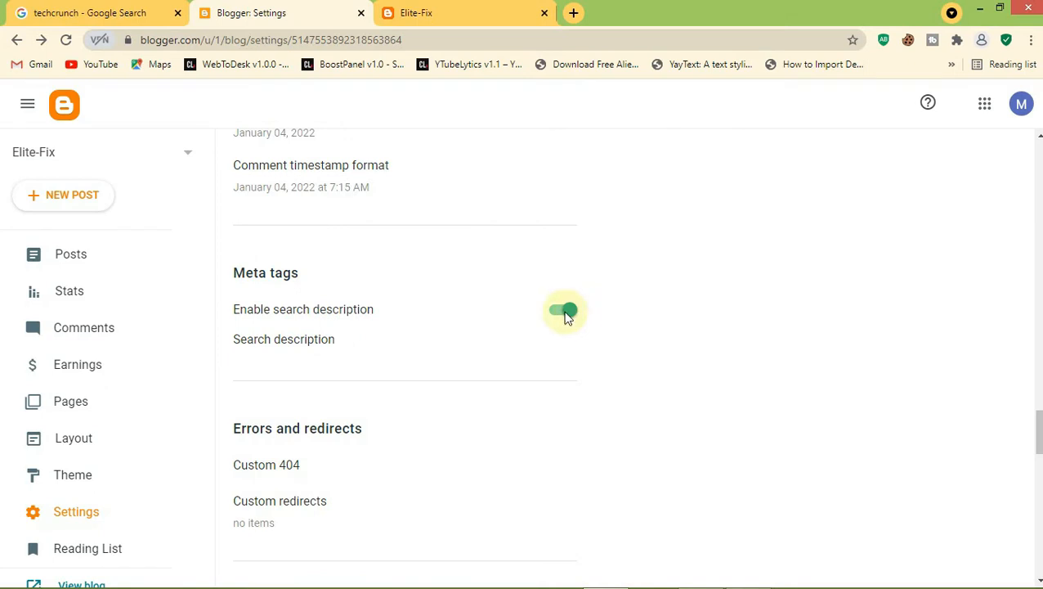
click(564, 315)
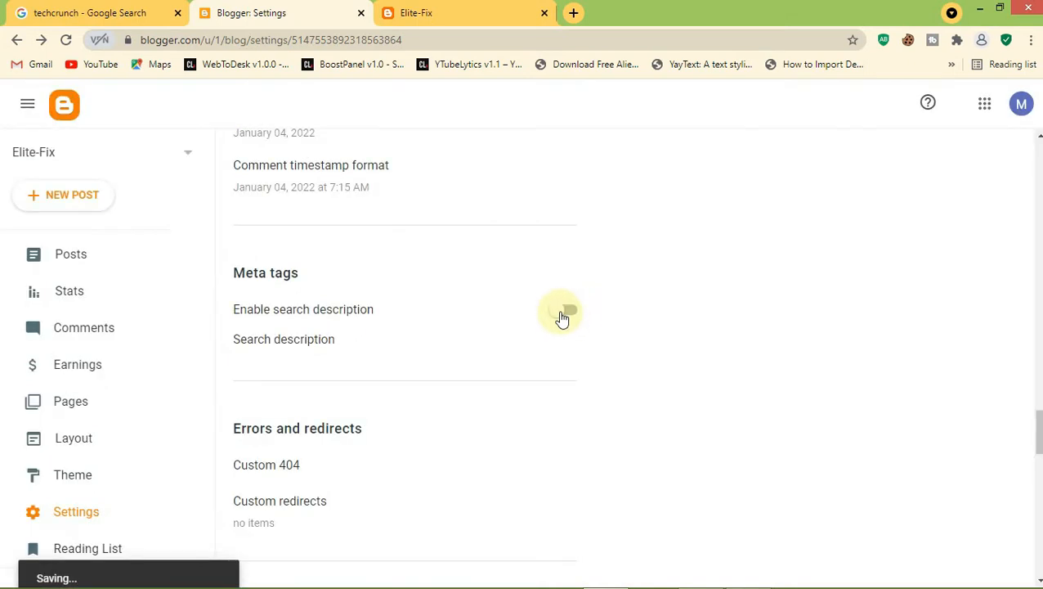
click(564, 314)
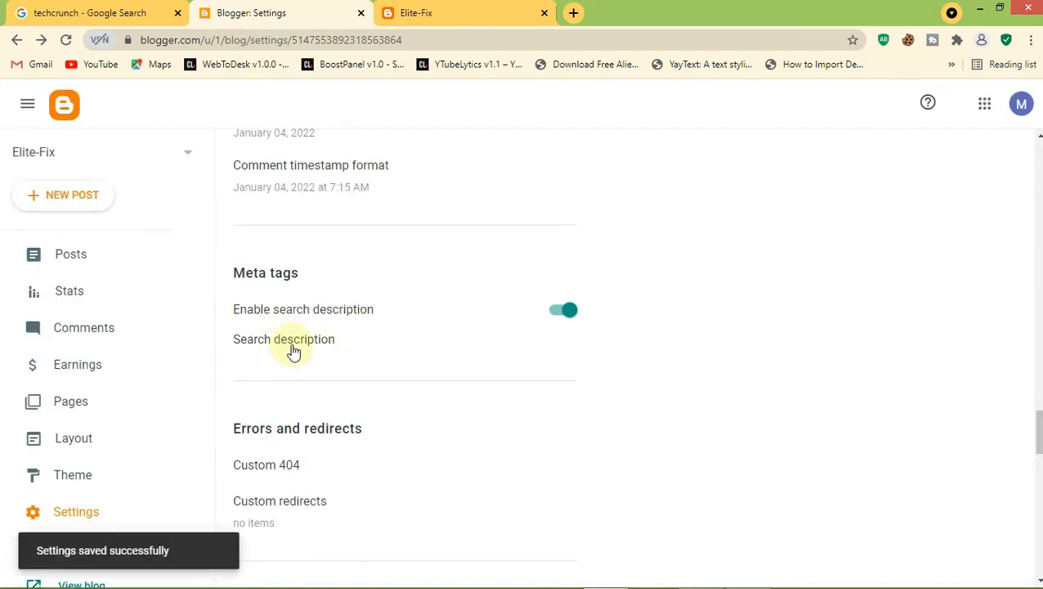
click(295, 350)
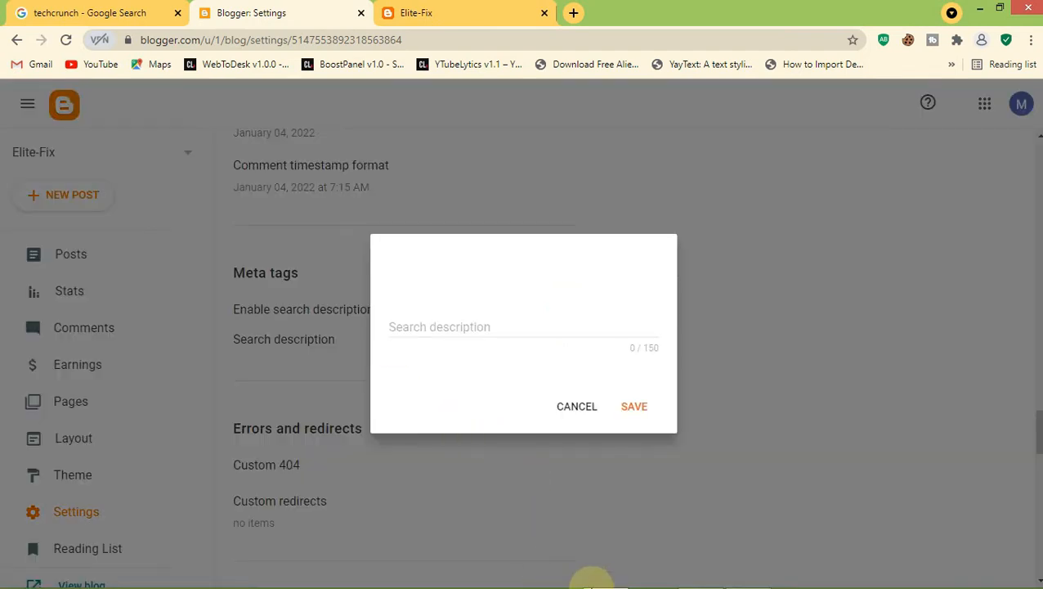
Cut the prepared blog description line out of the Notepad notes
click(748, 573)
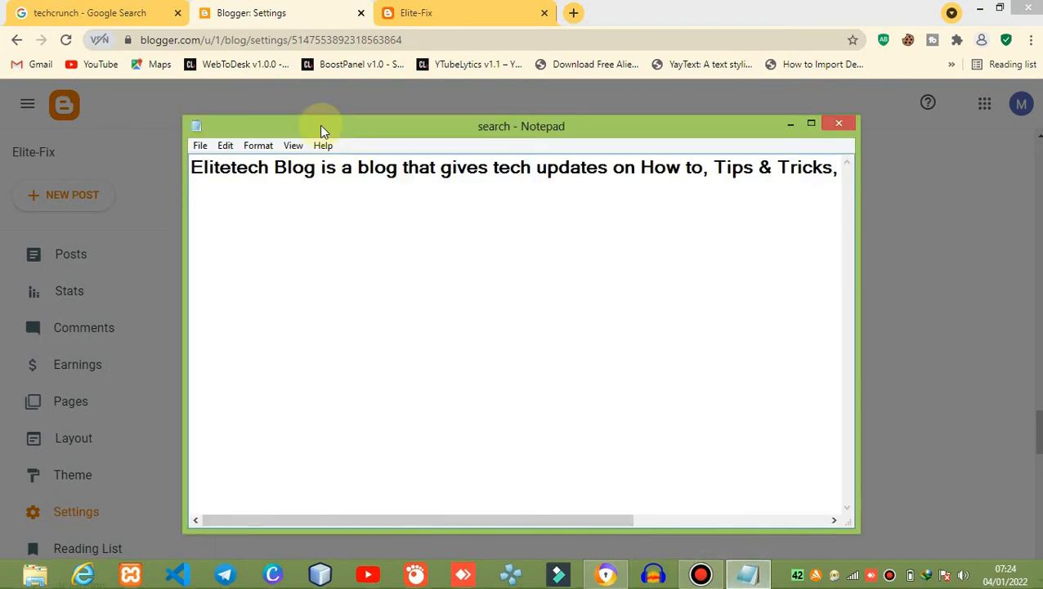
drag(191, 168, 893, 149)
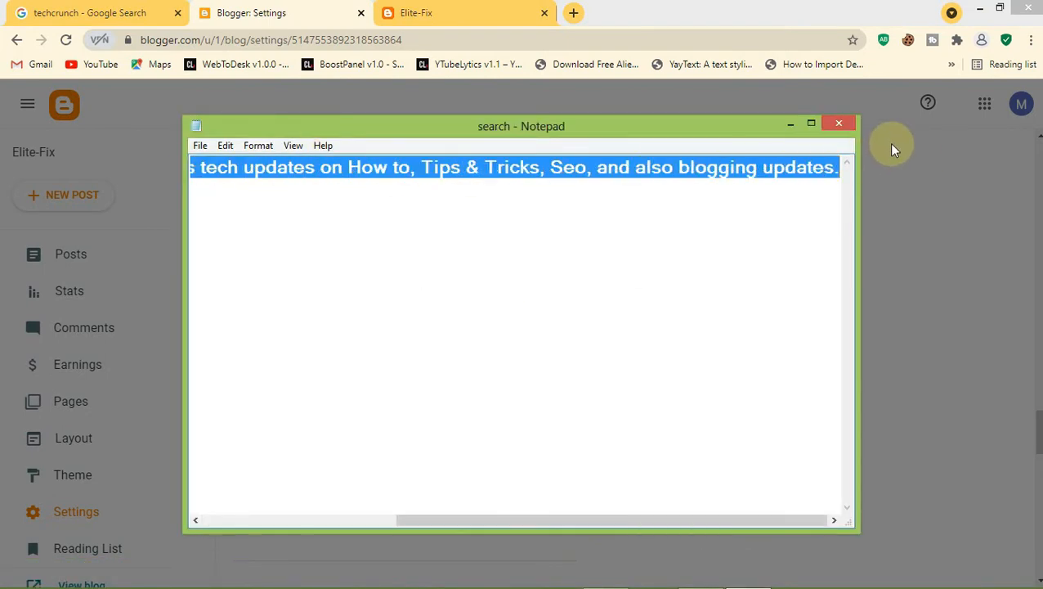
key(ctrl+x)
click(795, 129)
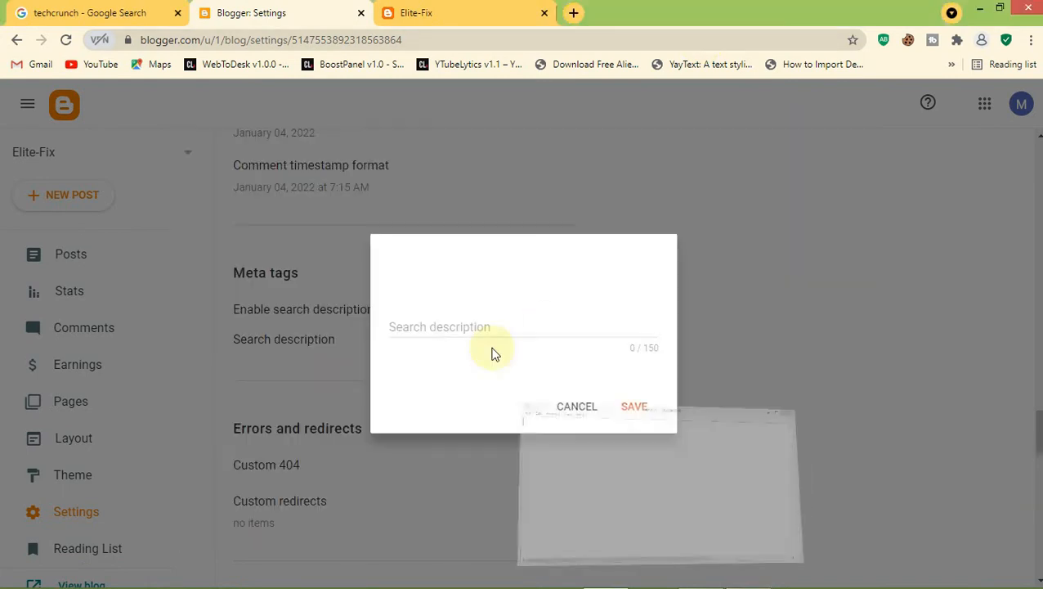
Paste the 106-character Elitetech Blog description into Search description and save it
click(493, 333)
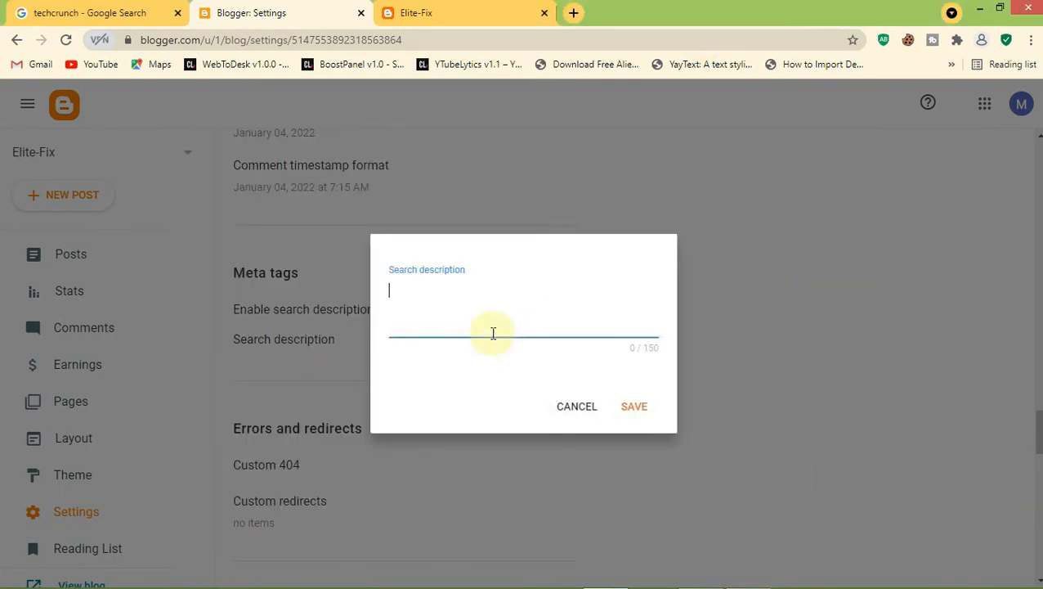
key(ctrl+v)
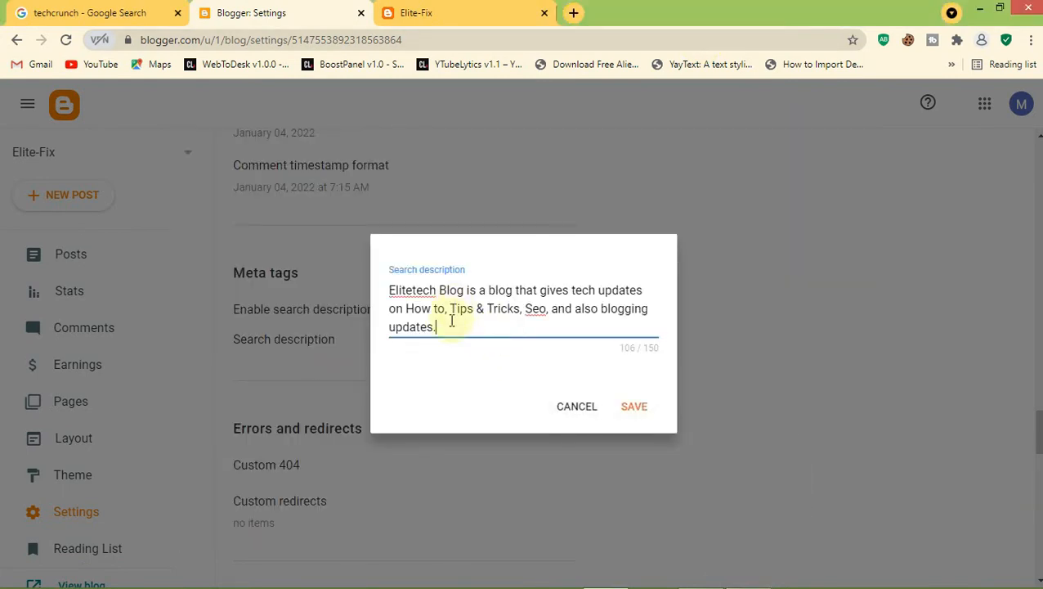
mouse_move(439, 326)
mouse_down()
mouse_move(384, 280)
mouse_move(437, 326)
mouse_up()
click(480, 309)
click(469, 327)
click(454, 310)
click(631, 408)
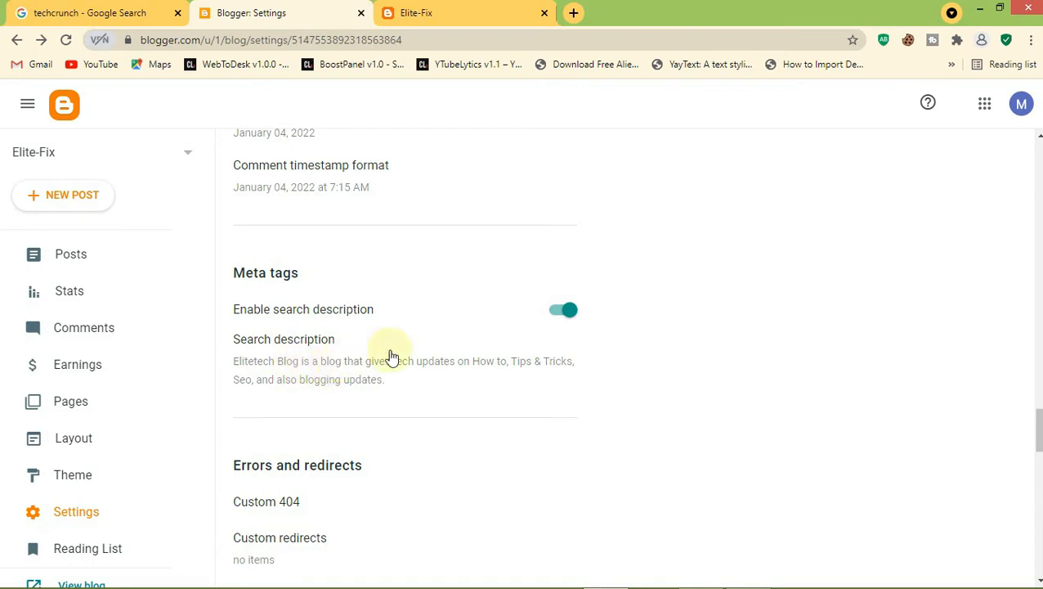
Scroll to Crawlers and indexing and follow the Google Search Console link
scroll(687, 342, down, 4)
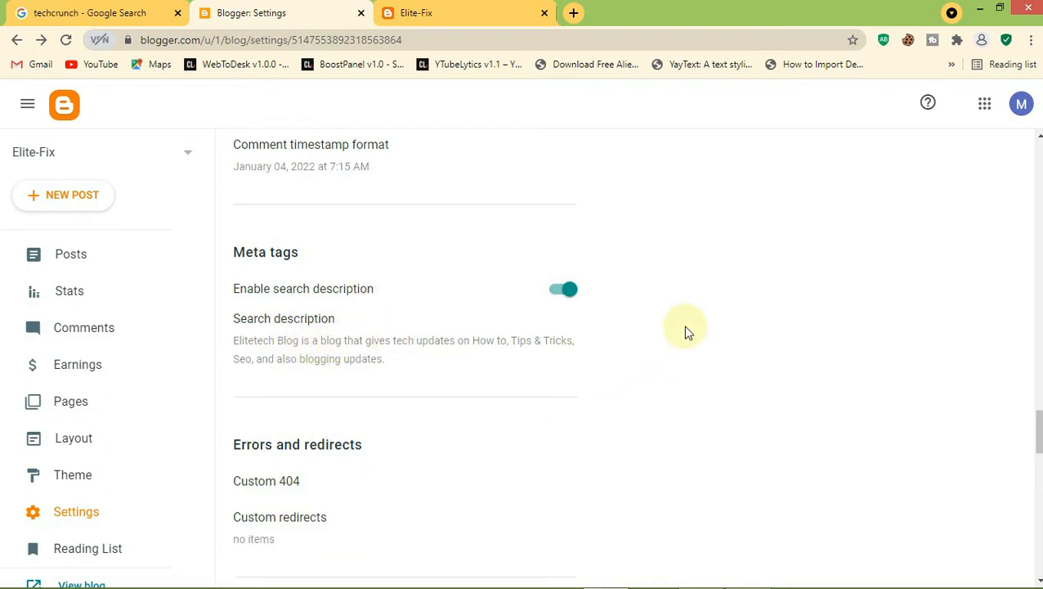
scroll(687, 331, down, 3)
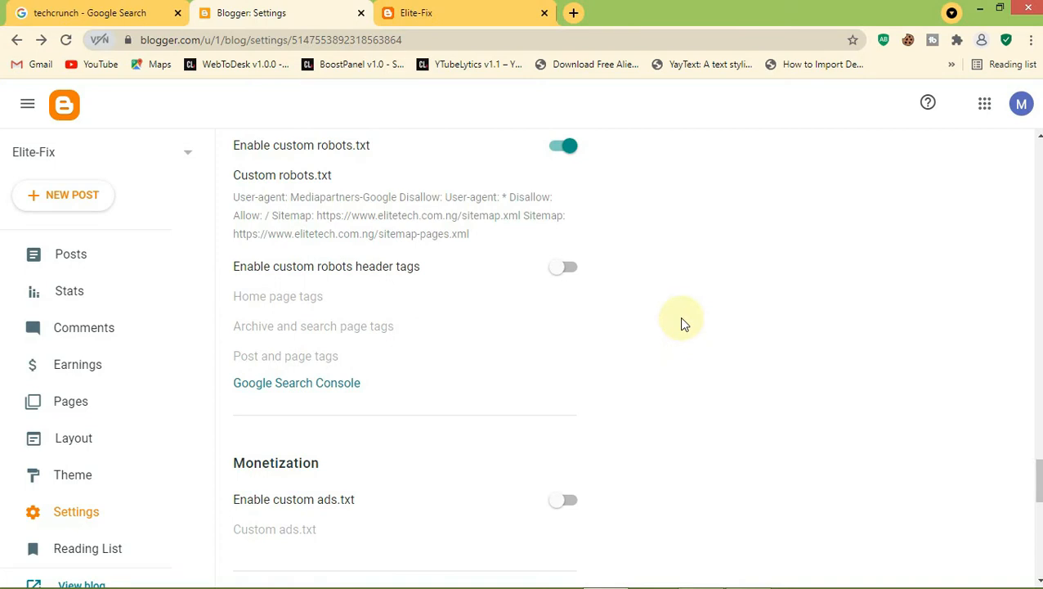
scroll(659, 316, down, 1)
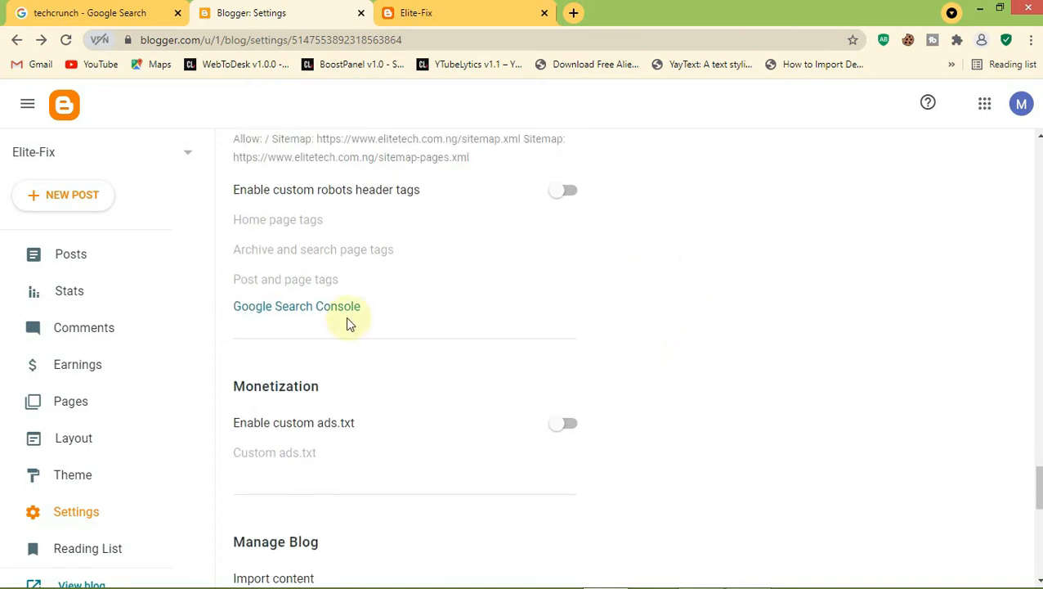
click(305, 311)
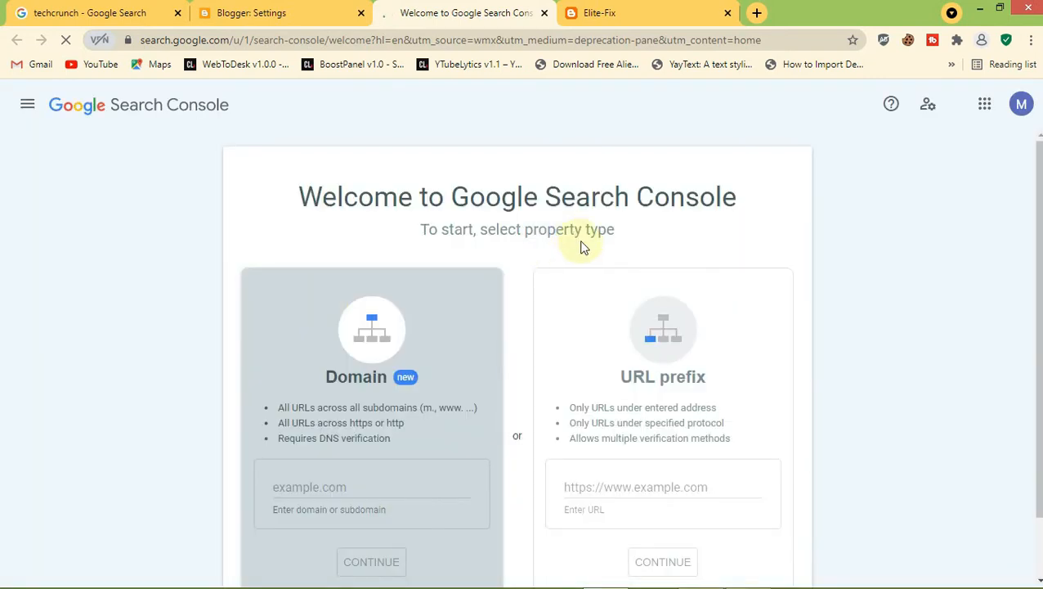
scroll(584, 247, down, 2)
scroll(584, 248, up, 2)
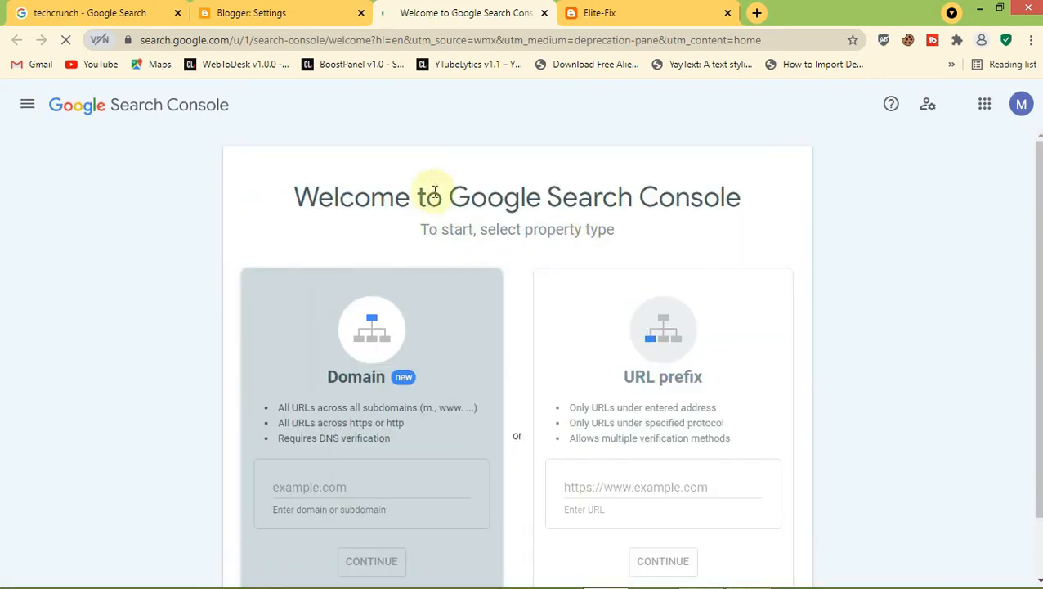
click(428, 475)
scroll(384, 408, down, 2)
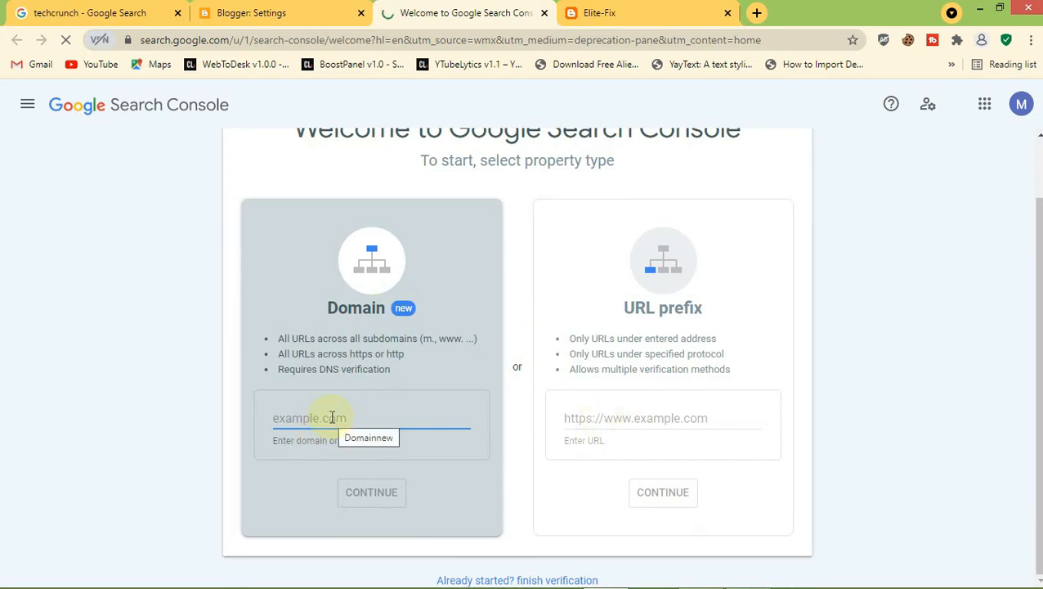
text(www)
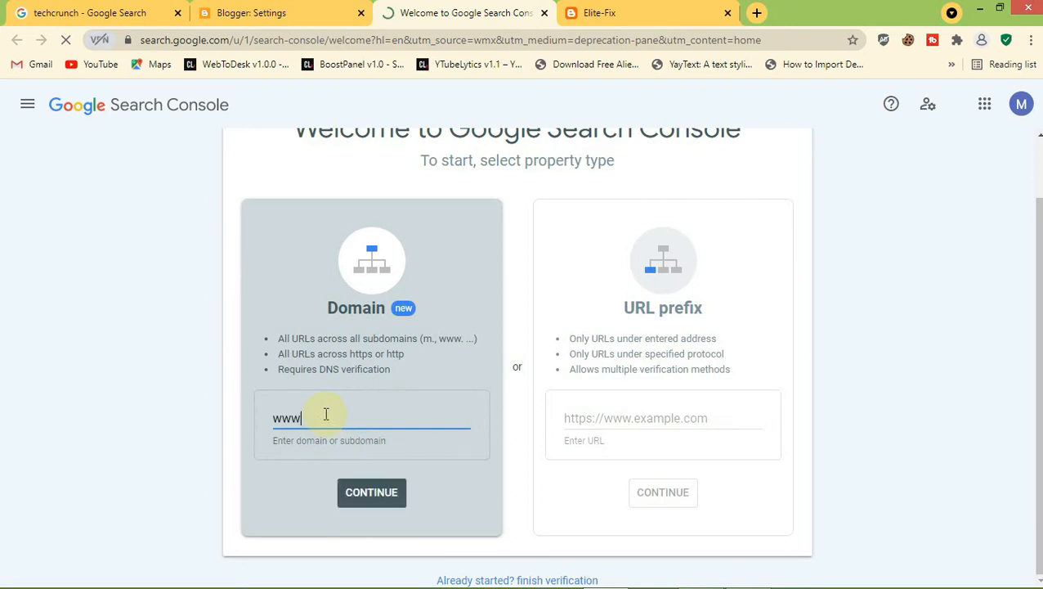
text(.yourdomainname.com)
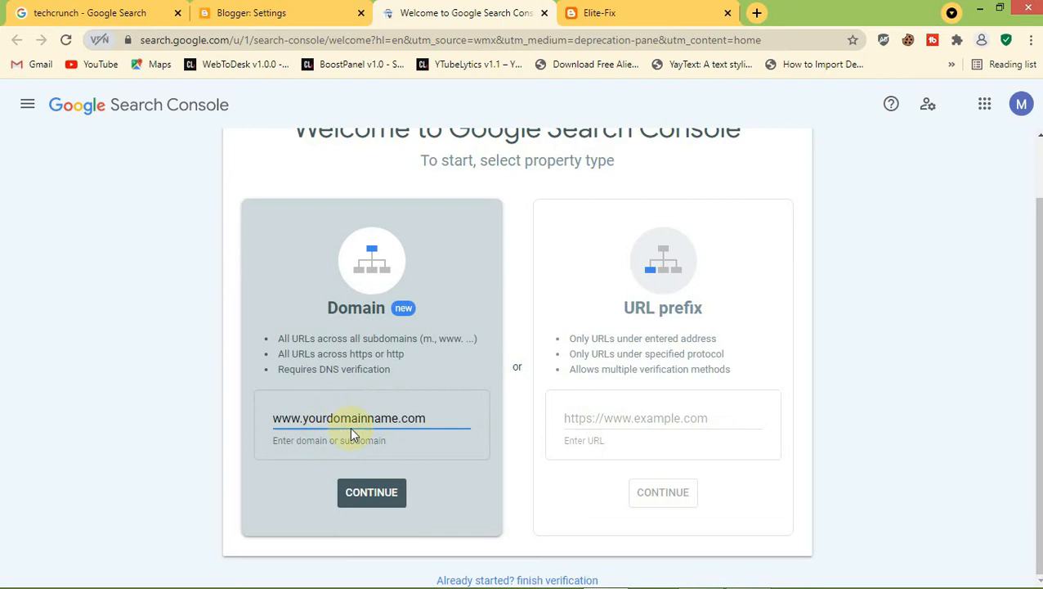
click(625, 426)
click(415, 411)
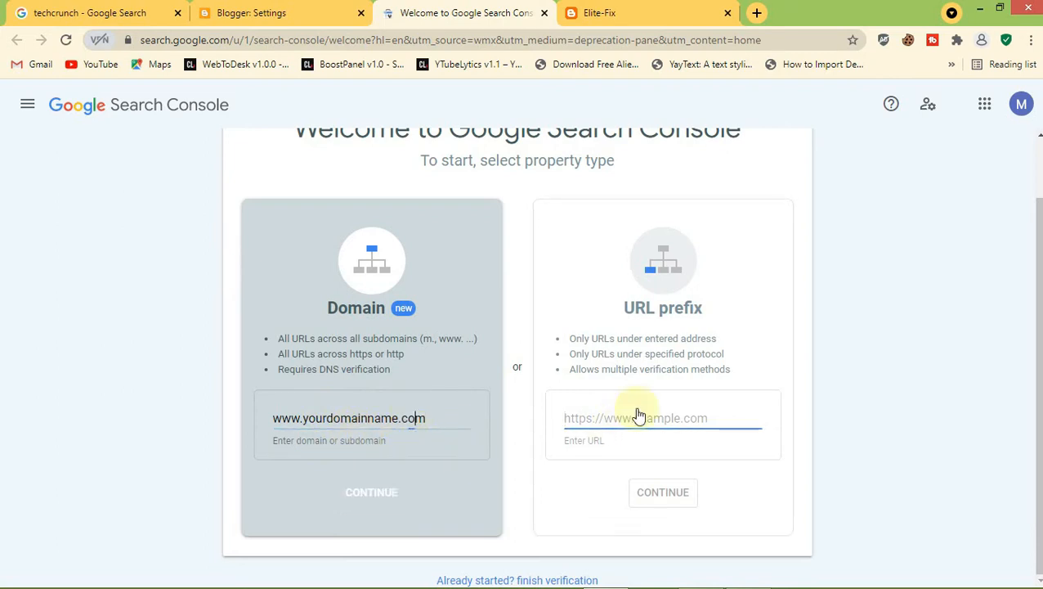
click(605, 422)
text(htt)
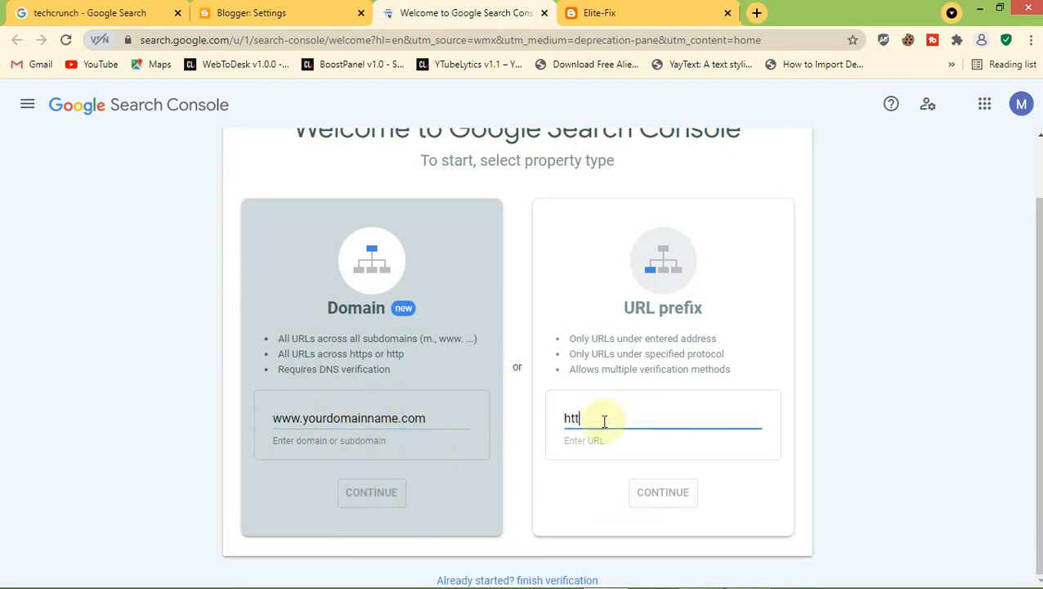
text(ps)
click(304, 419)
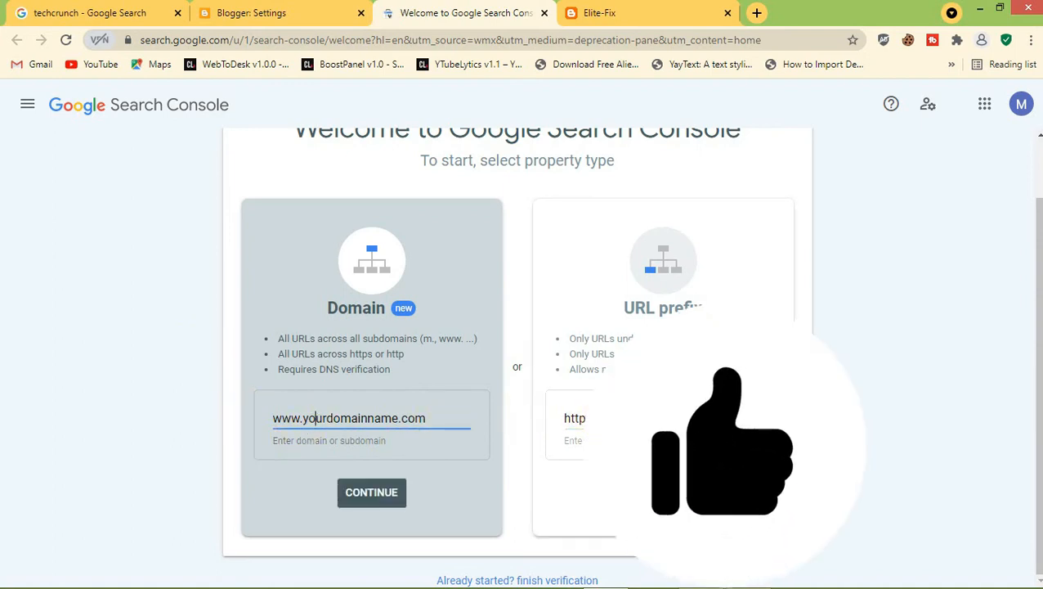
click(634, 419)
text(https)
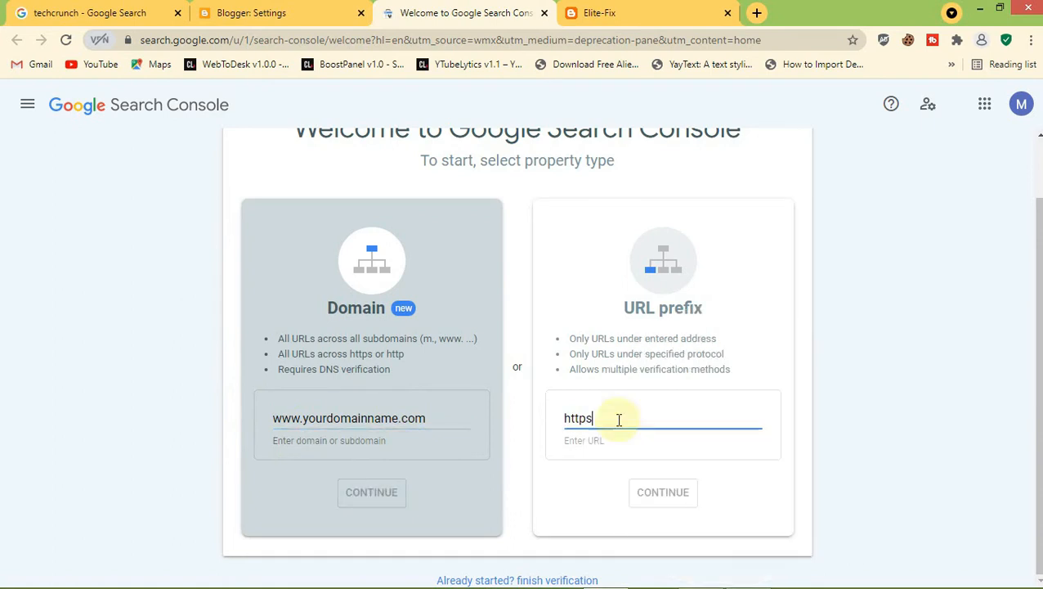
Clear the sample domain and the partial https text from both property fields
drag(435, 419, 243, 421)
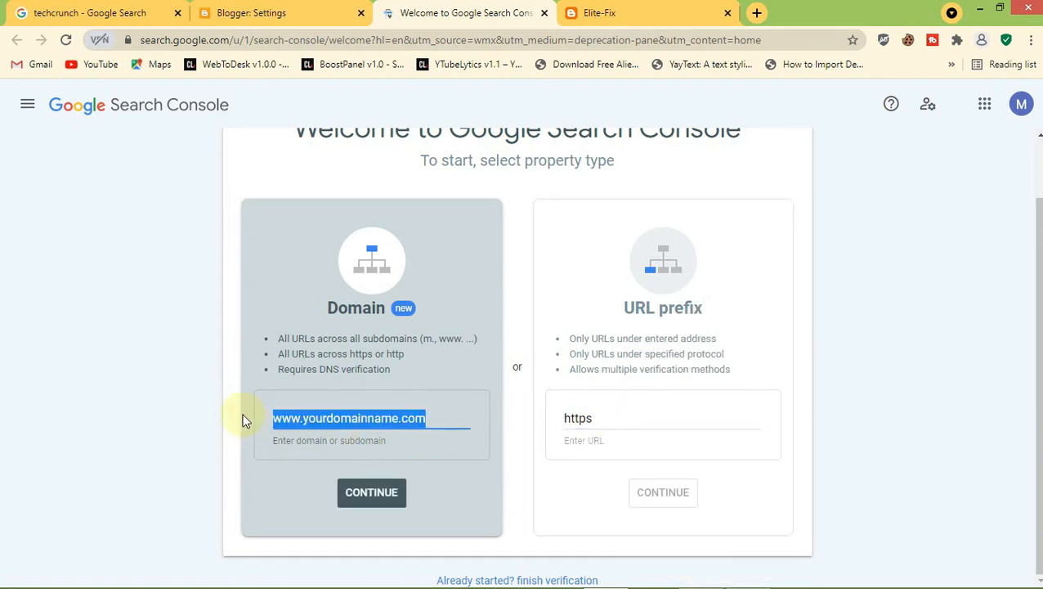
key(BackSpace)
click(601, 415)
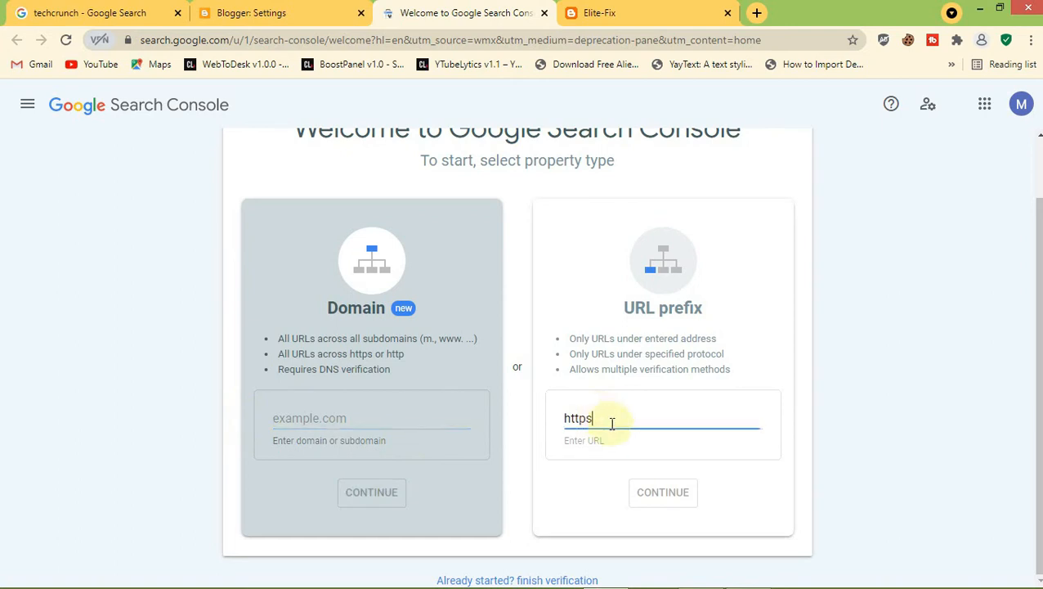
drag(611, 423, 533, 421)
key(BackSpace)
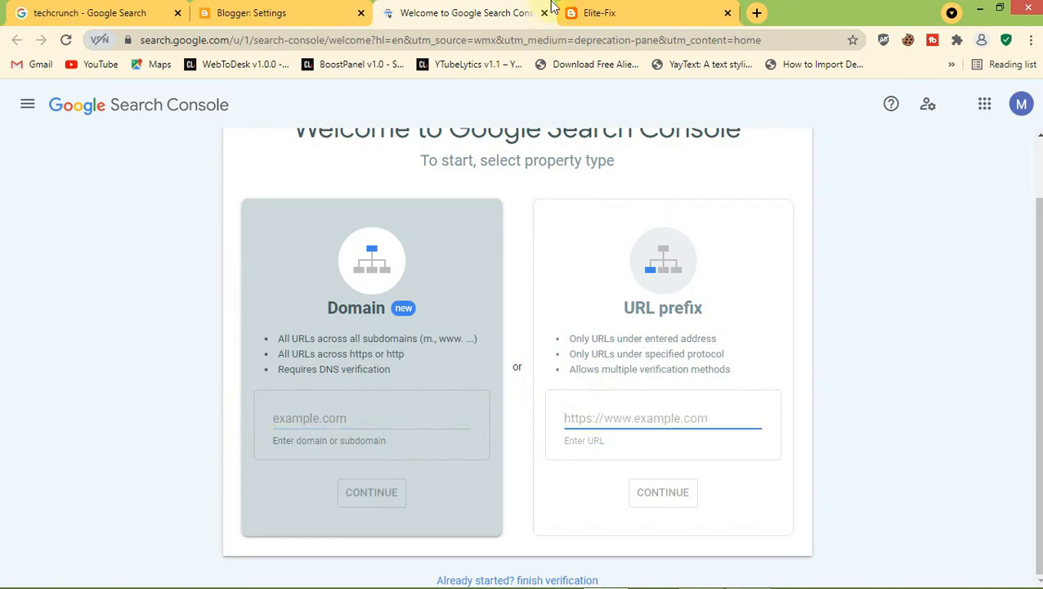
click(597, 13)
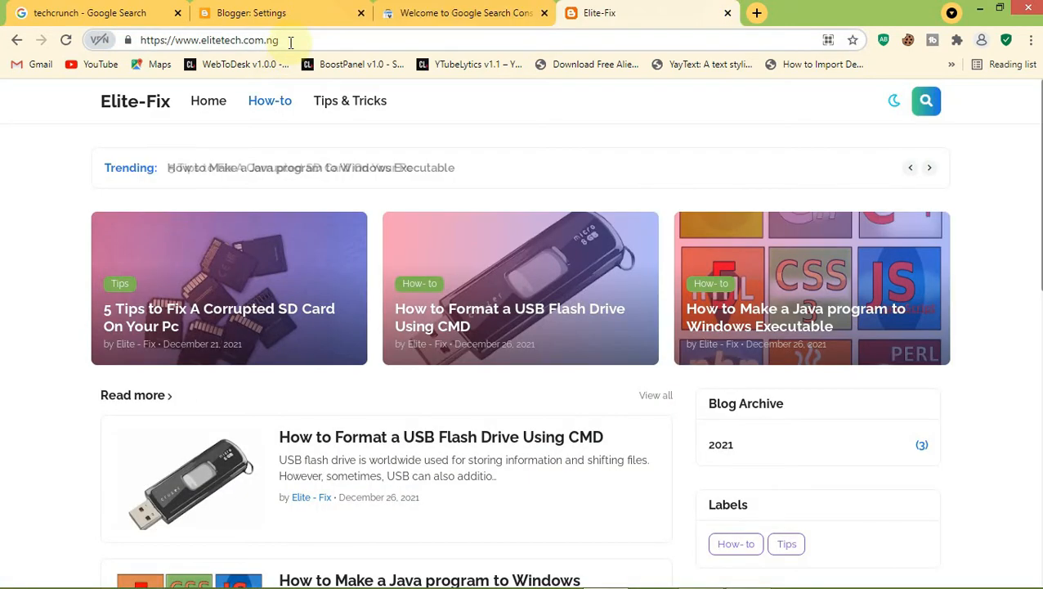
click(196, 40)
right_click(178, 43)
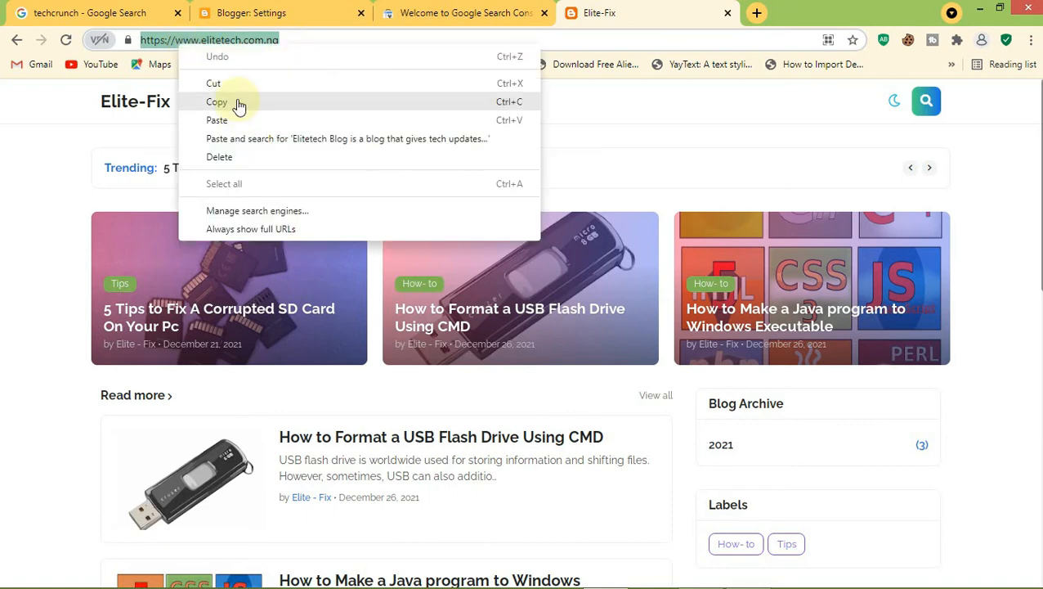
click(217, 101)
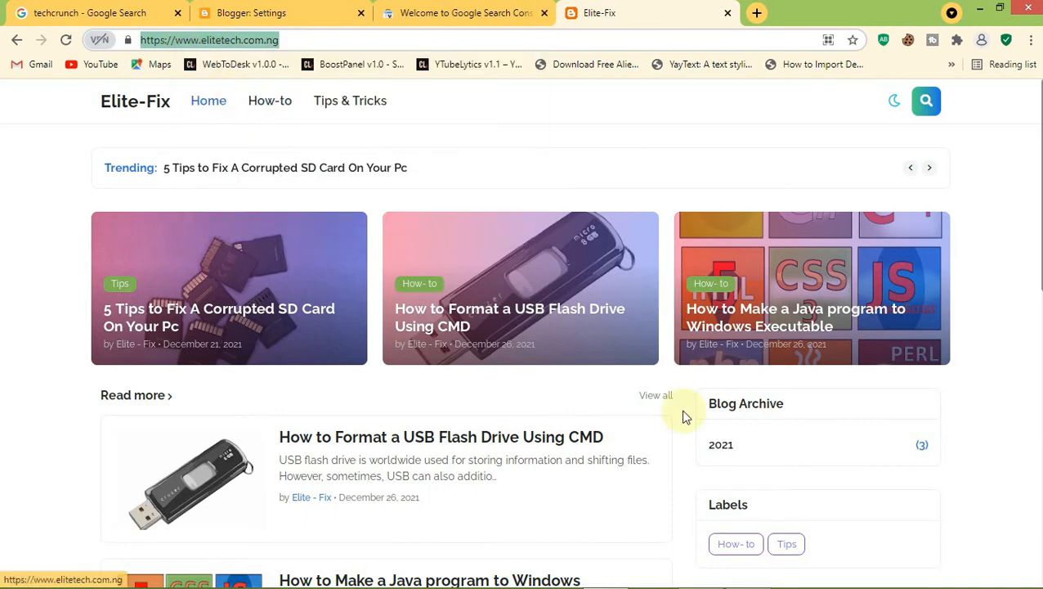
Paste the blog address as the URL prefix property in Search Console and continue
key(ctrl+shift+Tab)
click(643, 418)
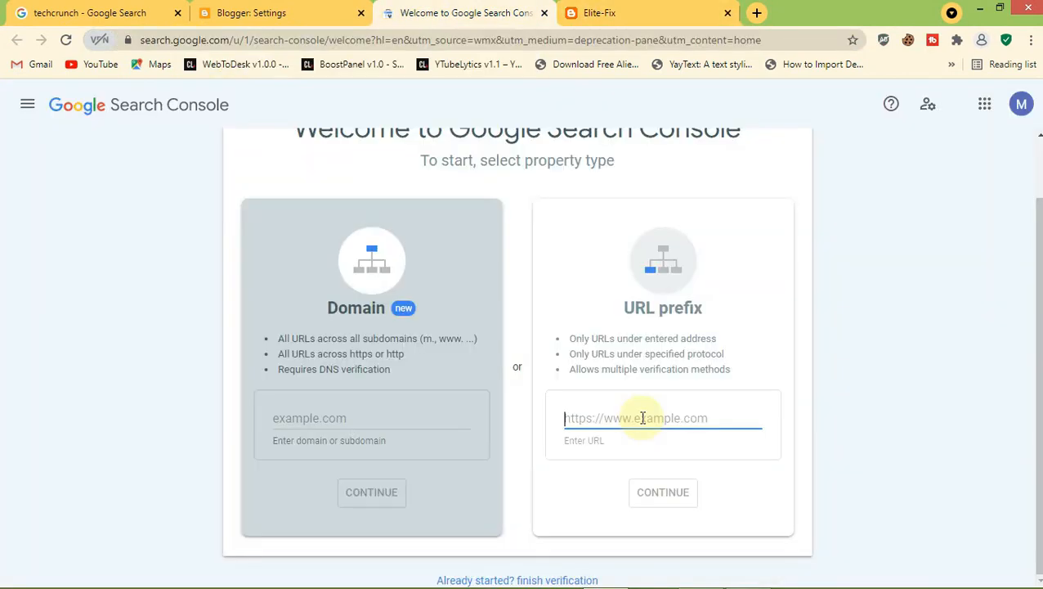
right_click(643, 418)
click(690, 297)
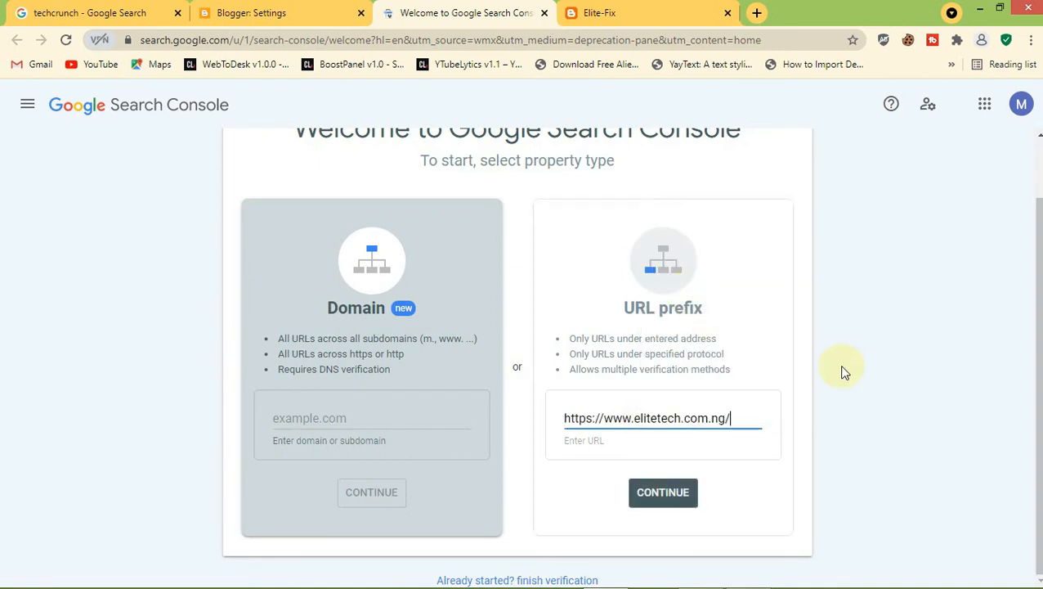
click(842, 367)
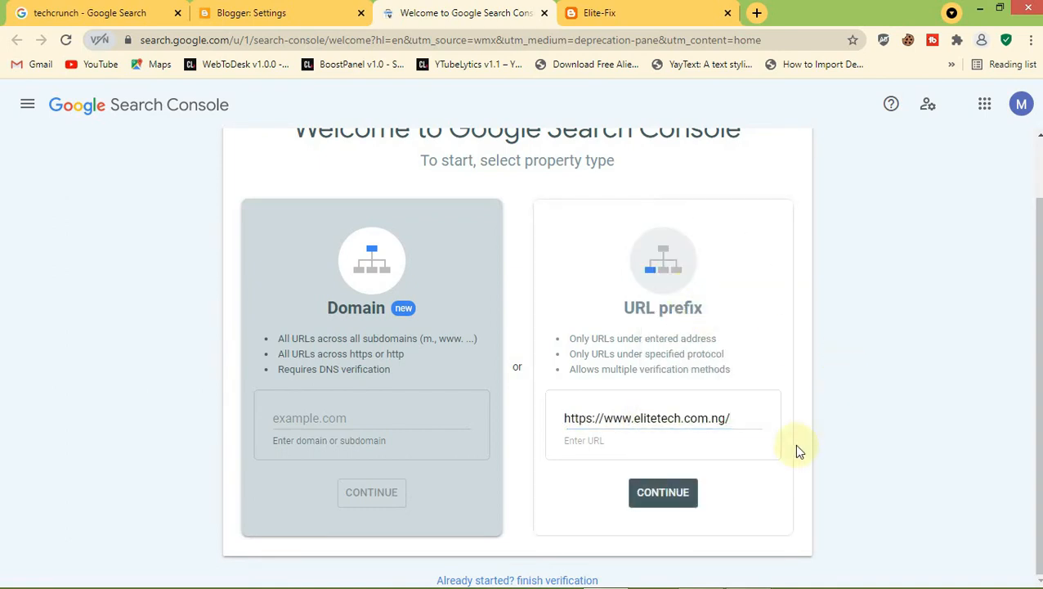
click(667, 498)
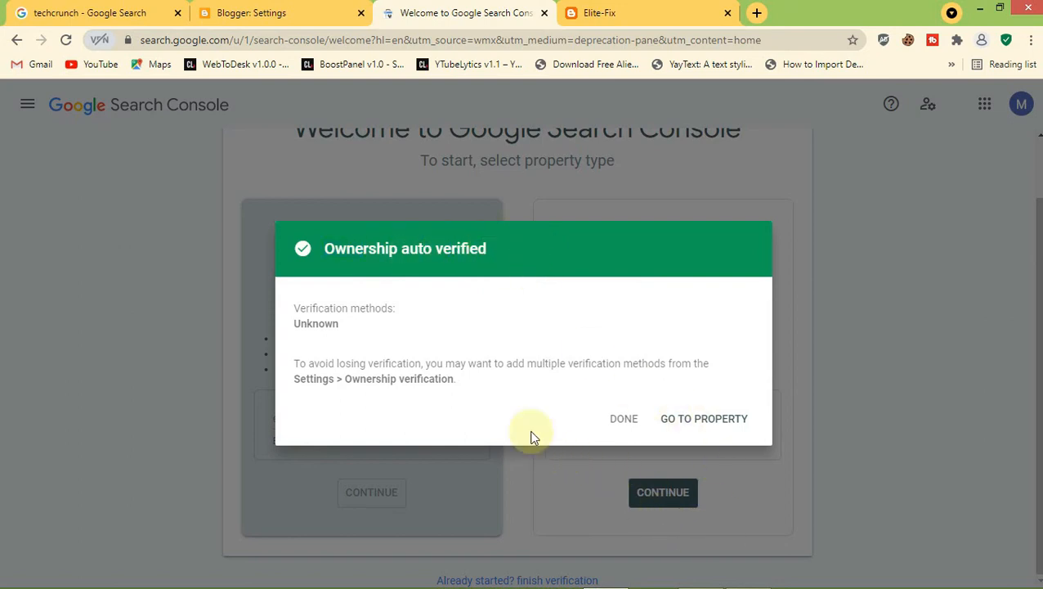
Open the verified elitetech.com.ng property and check the property list
click(719, 422)
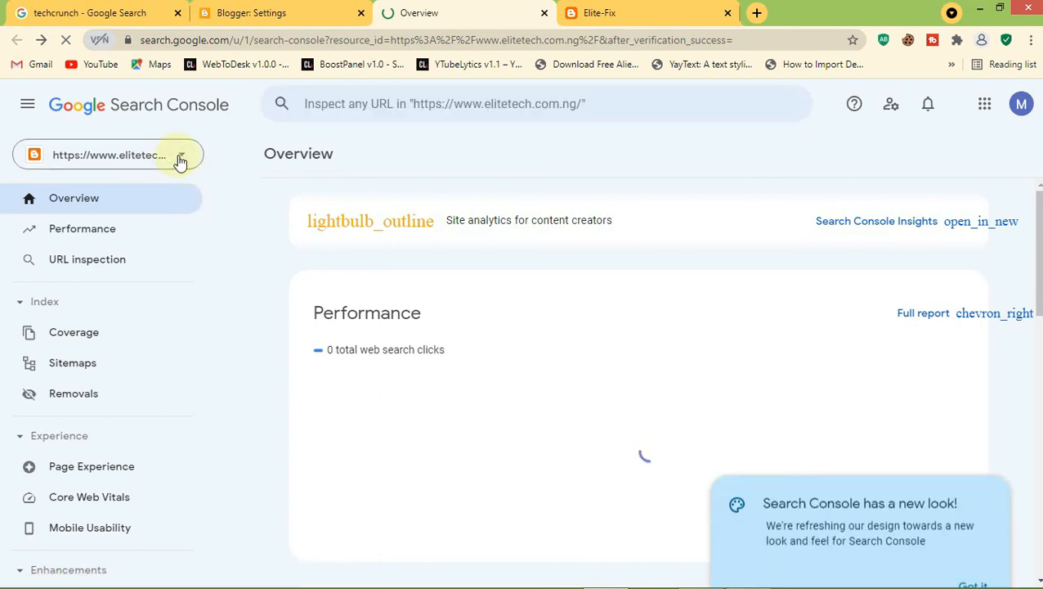
click(180, 159)
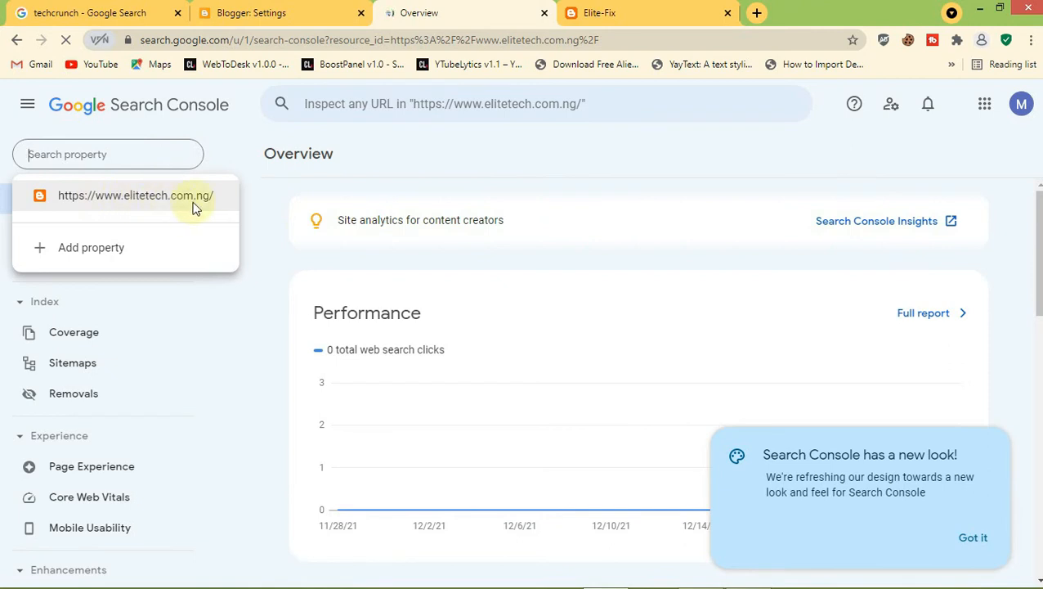
click(266, 300)
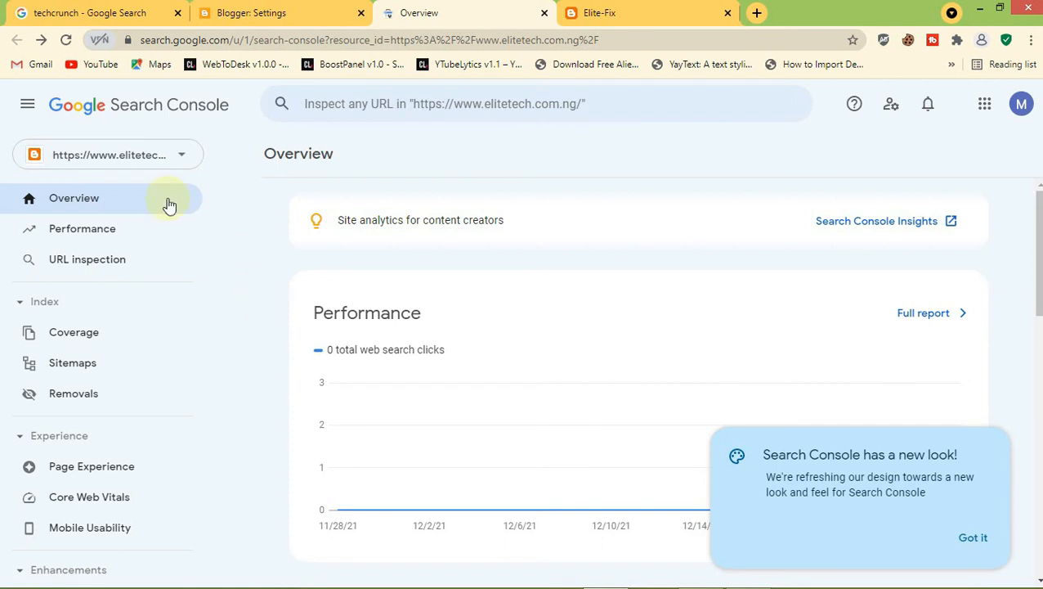
Go to the Sitemaps report and dismiss its help card
click(72, 370)
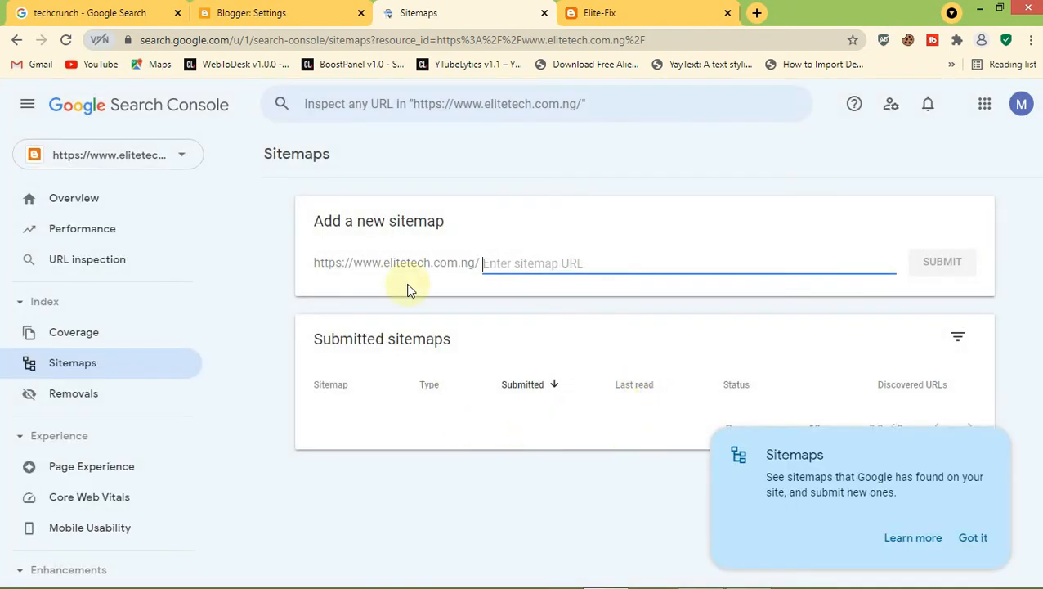
click(977, 537)
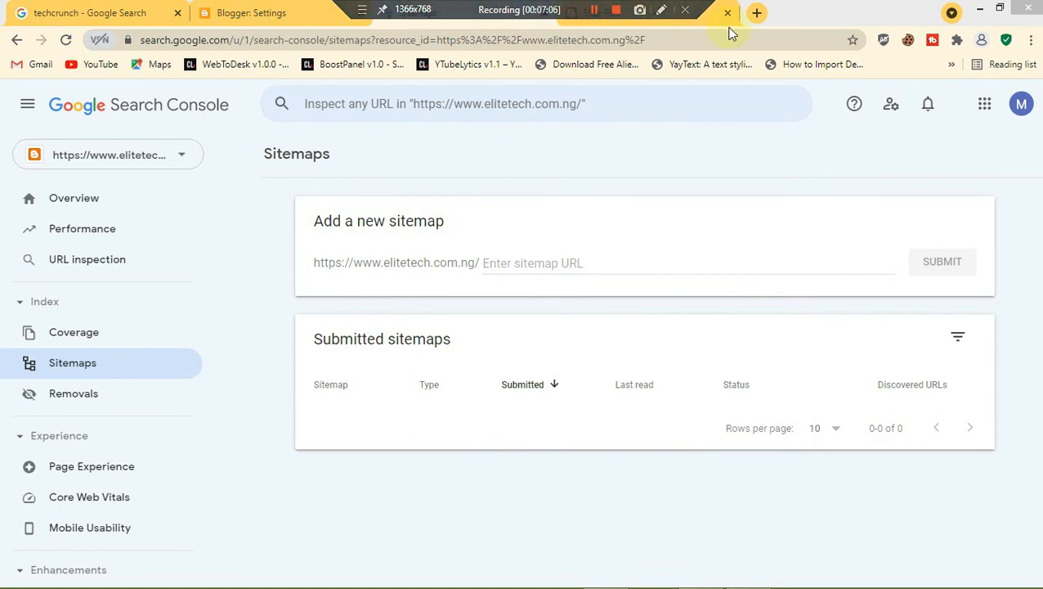
click(706, 16)
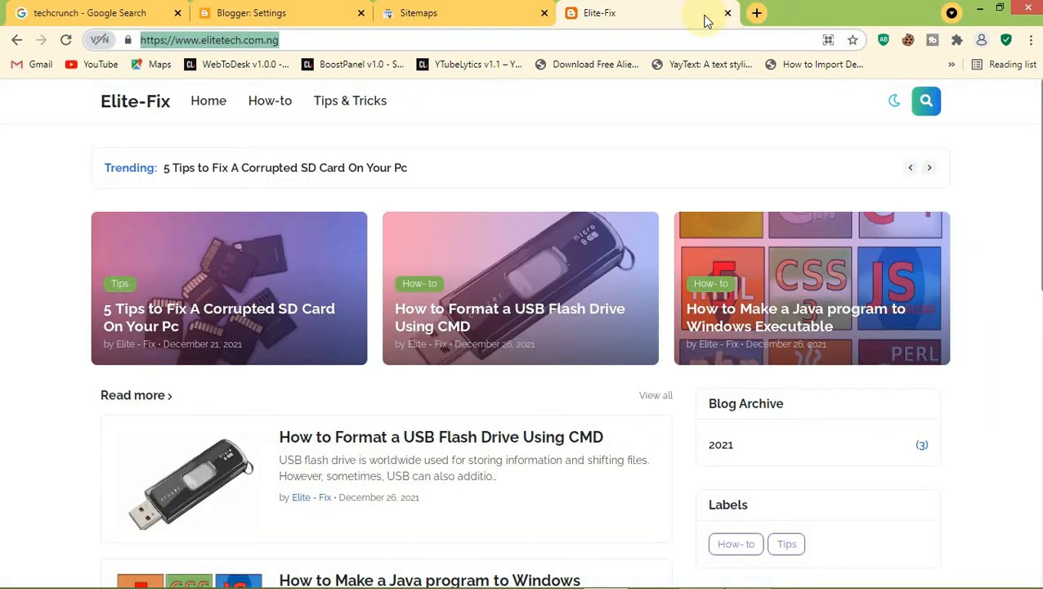
Load the Elite-Fix blog's /sitemap.xml and confirm it lists the three post URLs
click(291, 38)
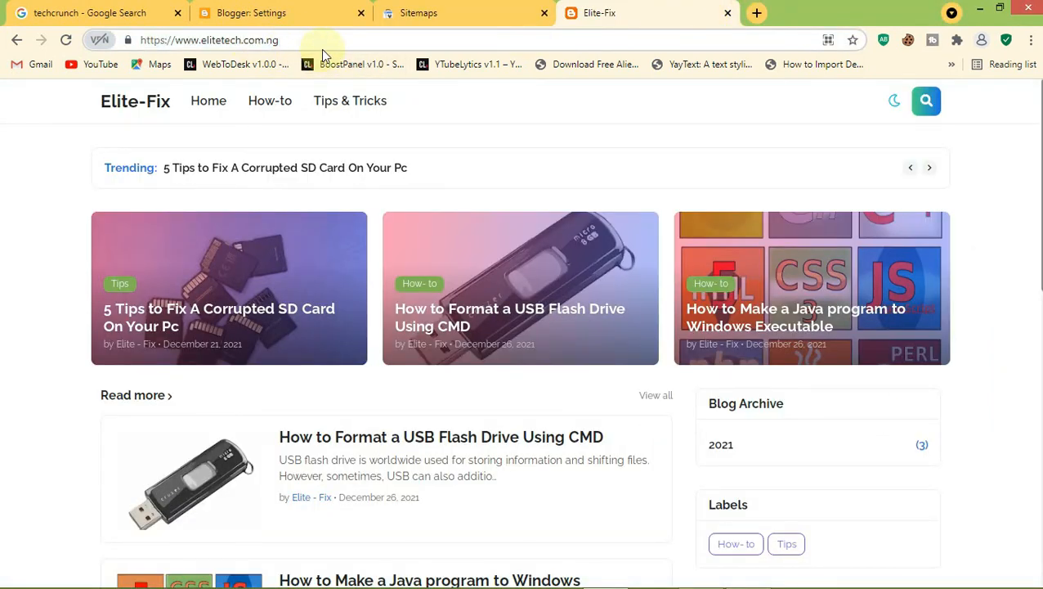
text(/)
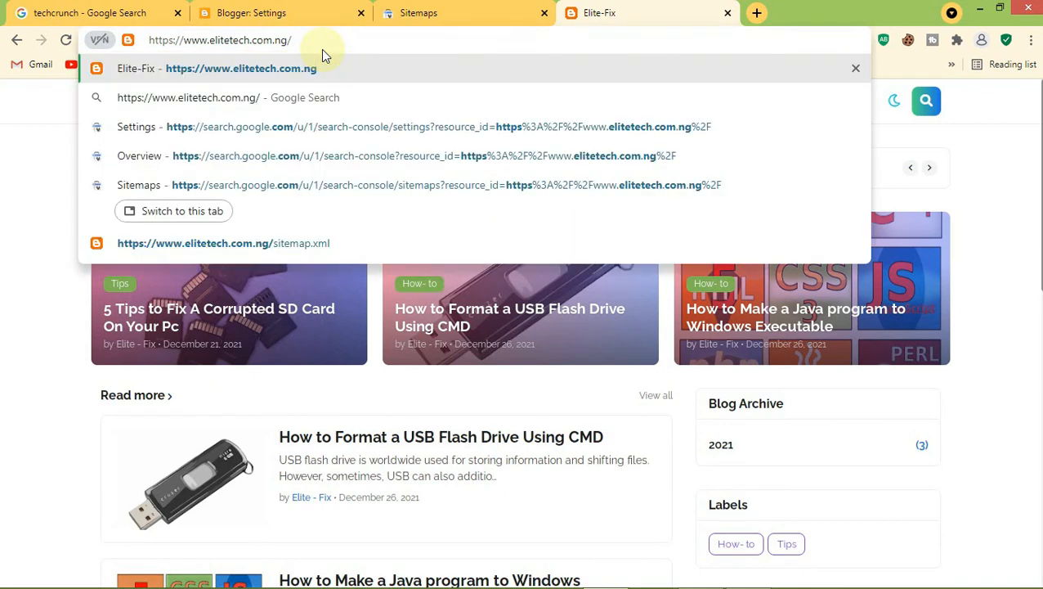
text(site)
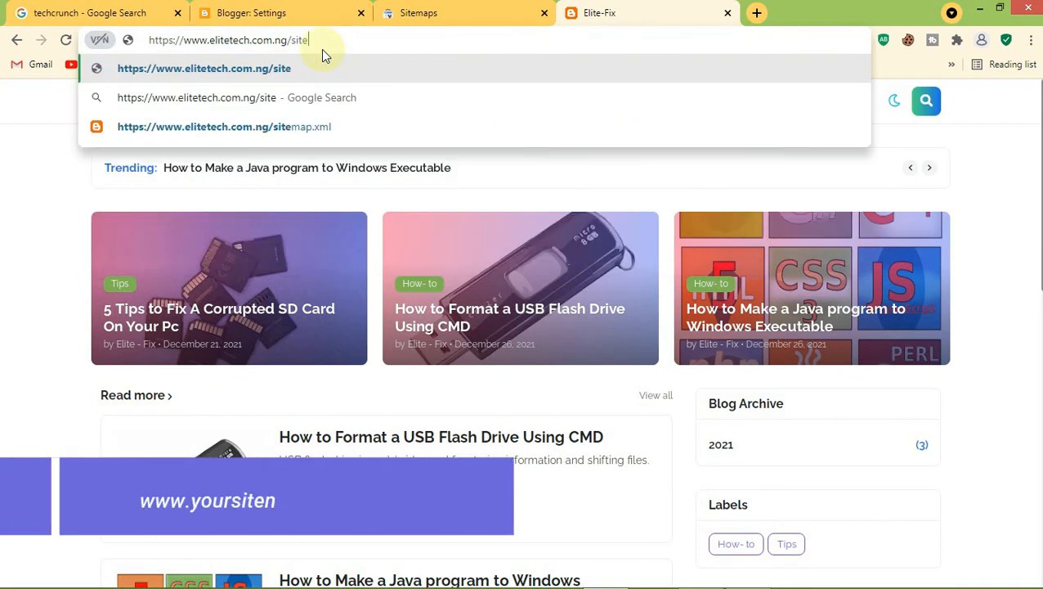
text(map.x)
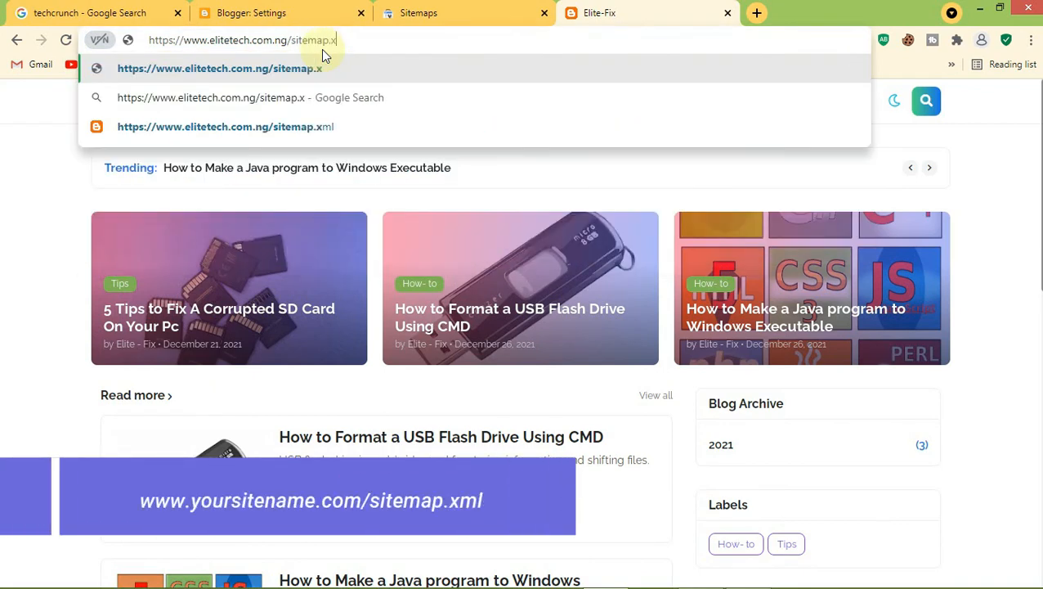
text(ml)
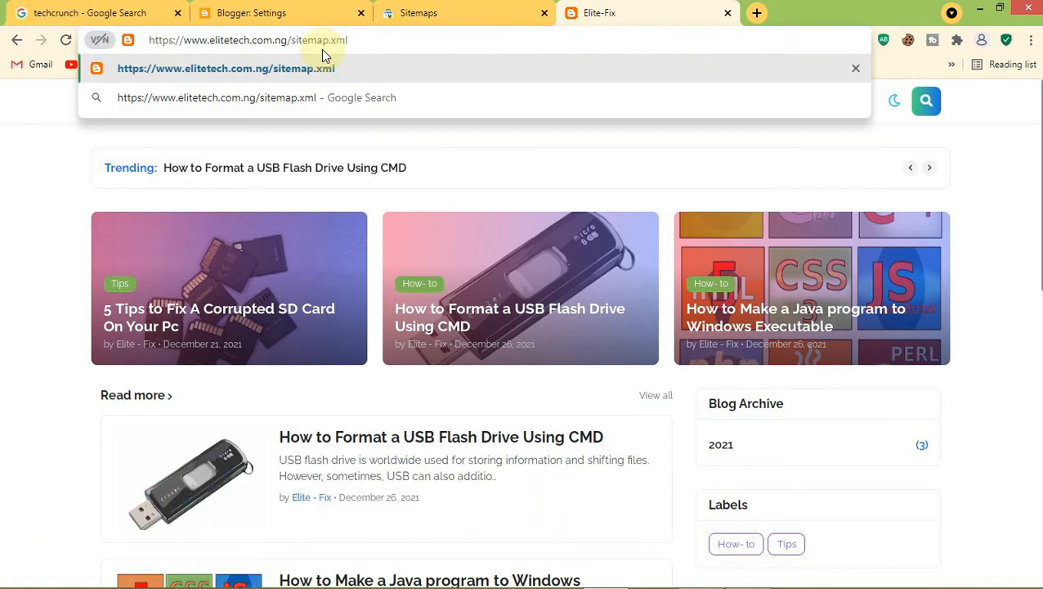
key(Return)
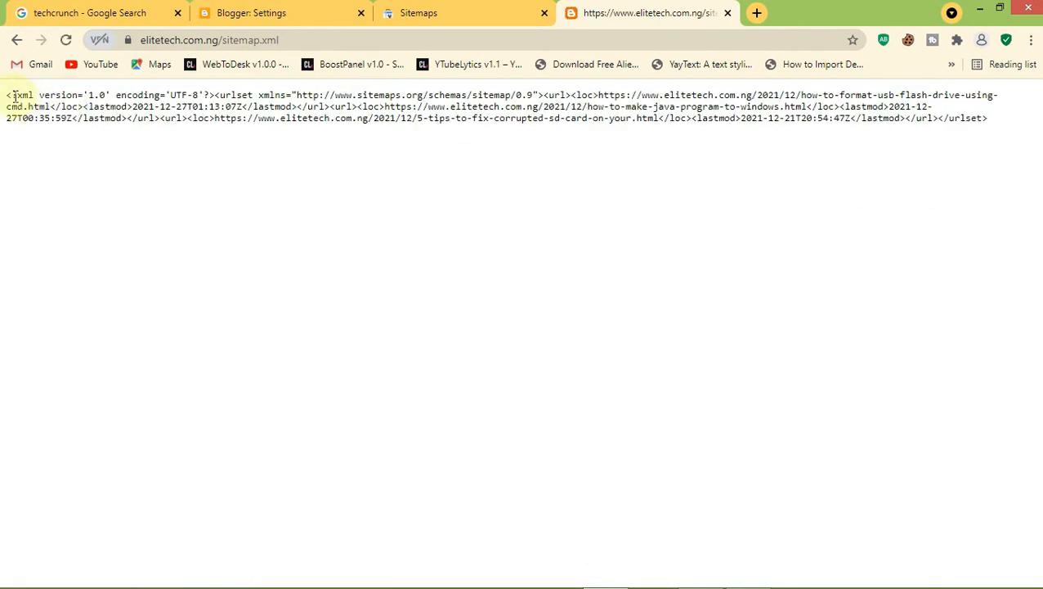
drag(8, 96, 111, 97)
drag(203, 153, 210, 155)
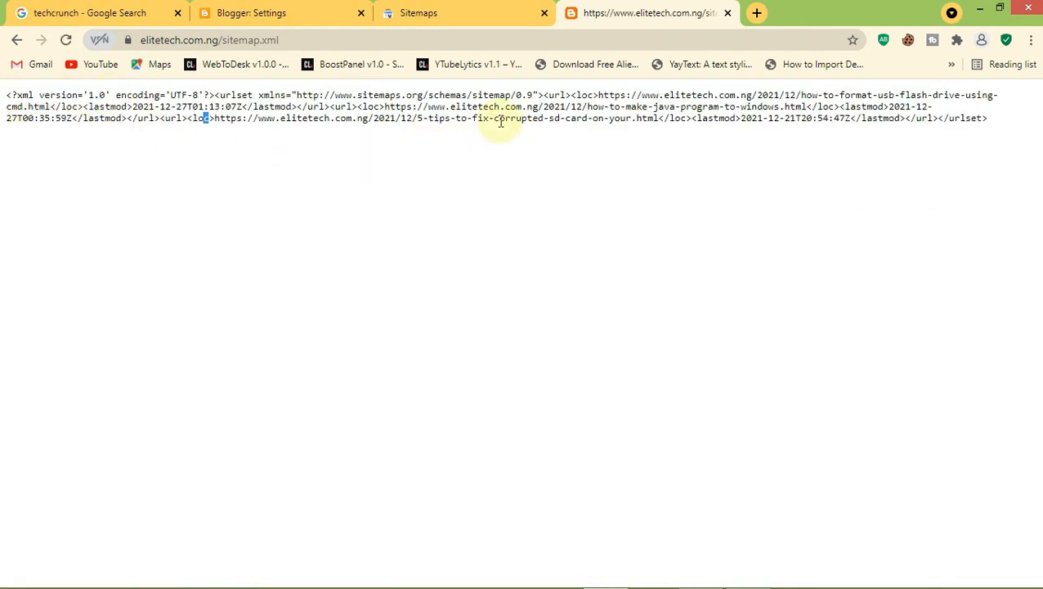
drag(379, 107, 479, 123)
drag(992, 157, 510, 171)
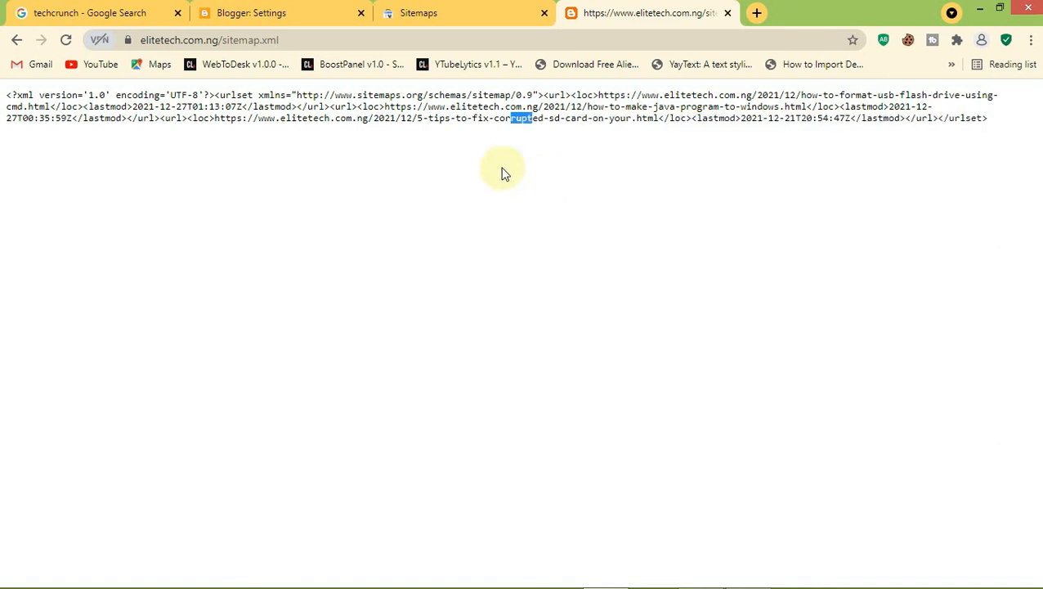
click(246, 108)
Copy 'sitemap.xml' from the address bar and return to the Search Console Sitemaps page
drag(282, 37, 226, 43)
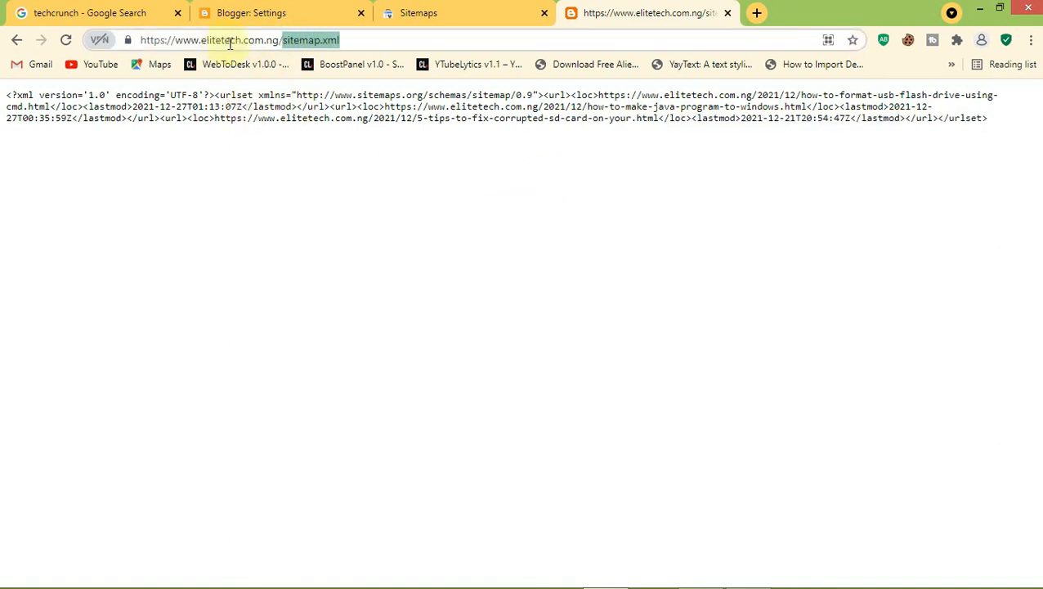
right_click(308, 37)
click(345, 93)
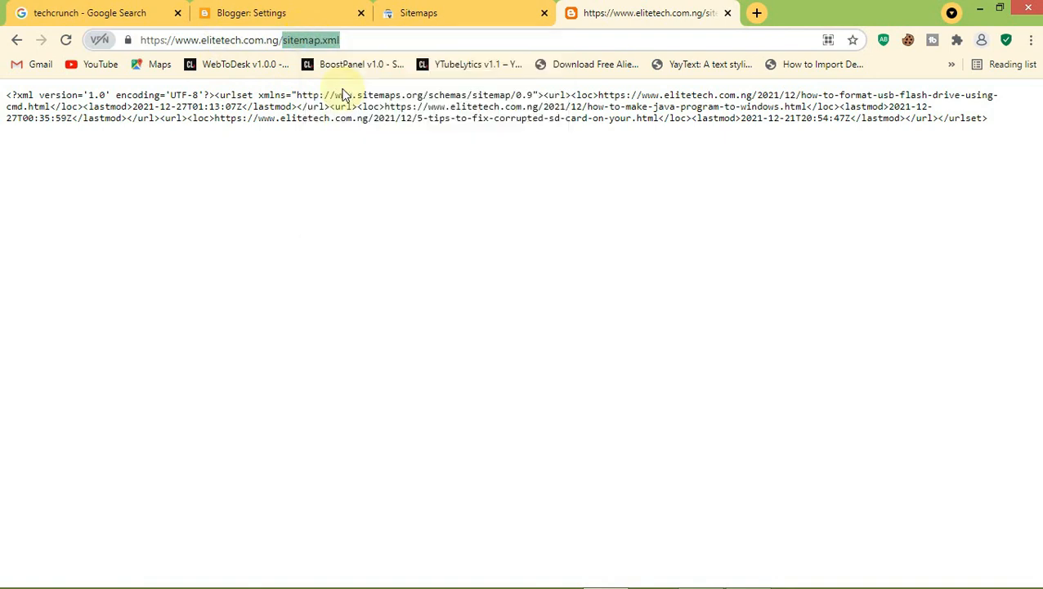
click(442, 10)
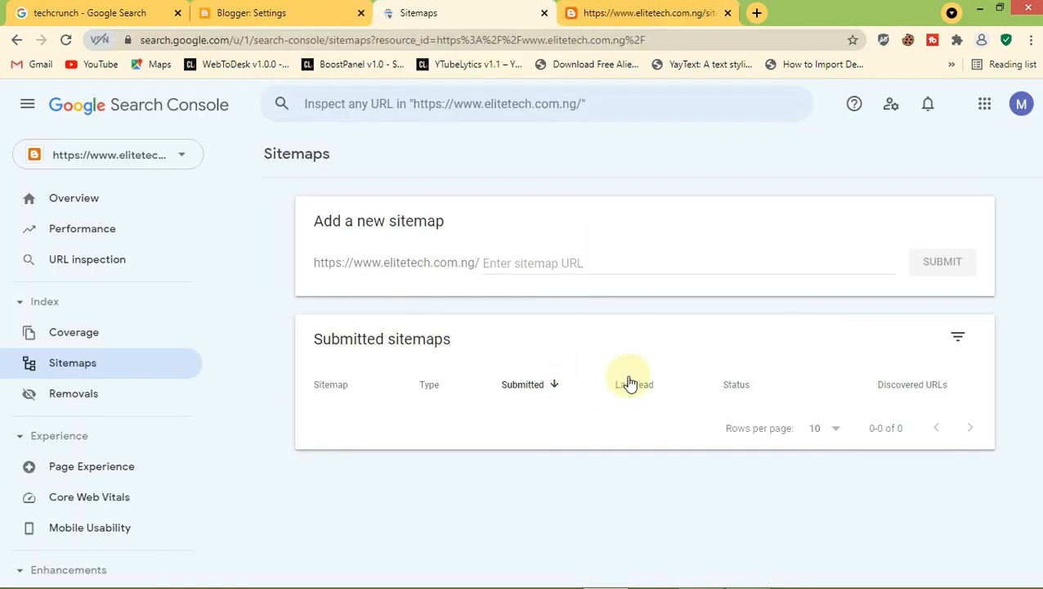
Paste 'sitemap.xml' into the Enter sitemap URL box, submit it, and dismiss the success confirmation
click(508, 266)
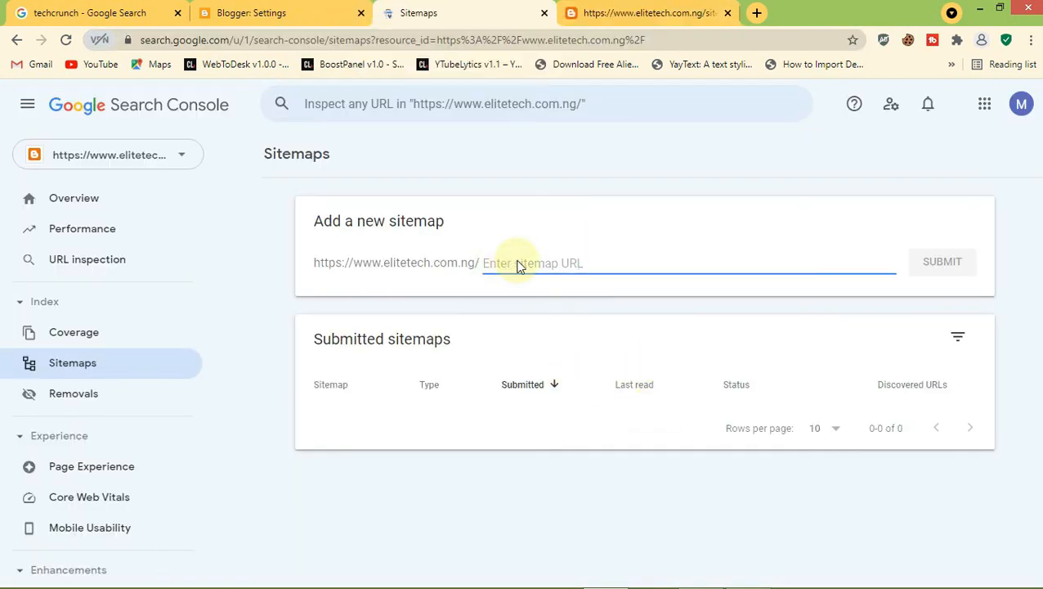
right_click(514, 264)
click(550, 354)
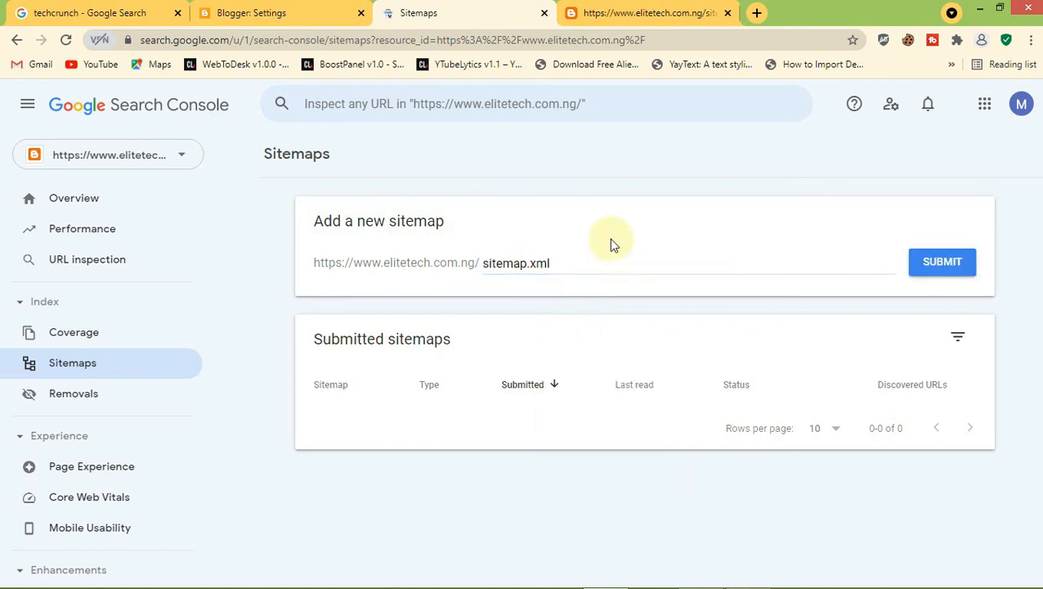
click(929, 279)
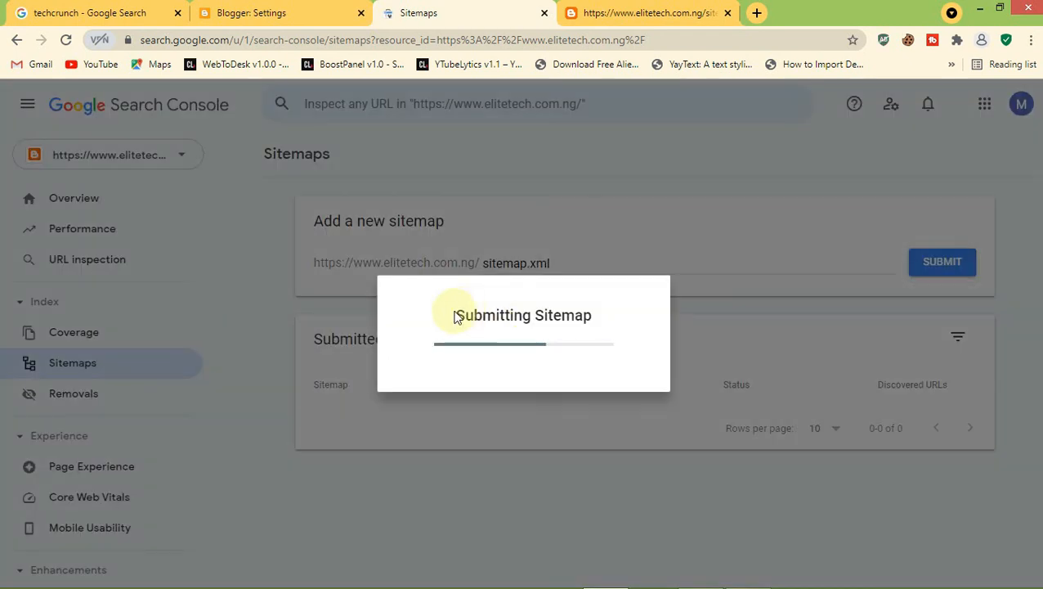
drag(456, 317, 645, 312)
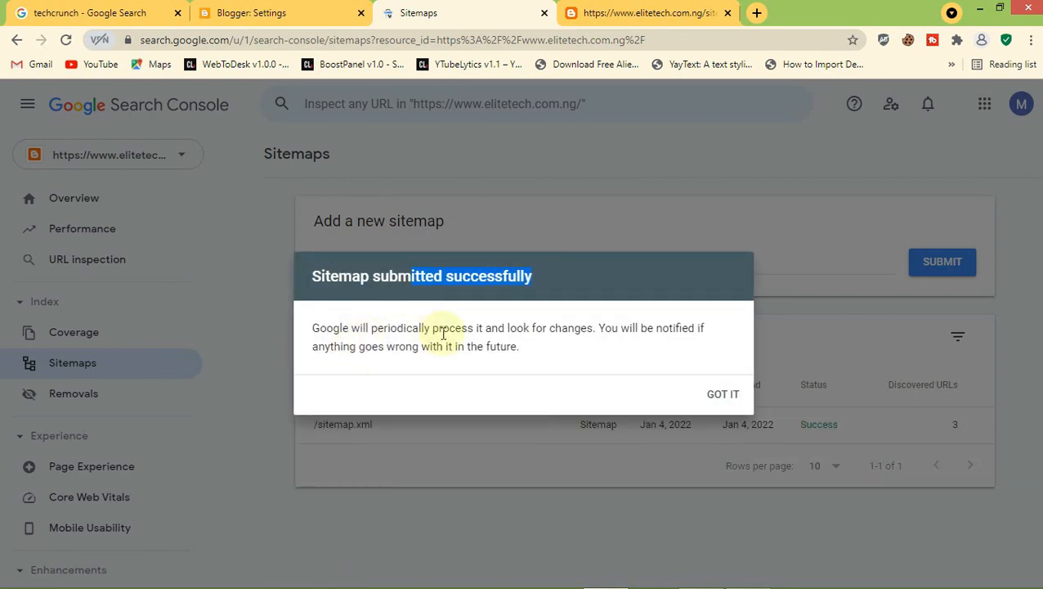
drag(476, 328, 599, 352)
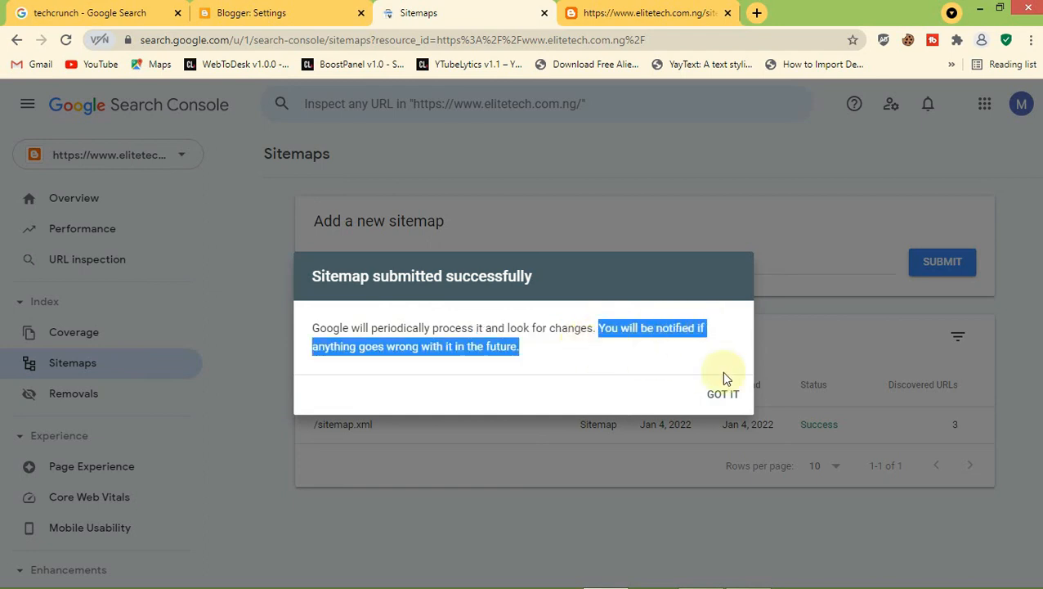
click(722, 395)
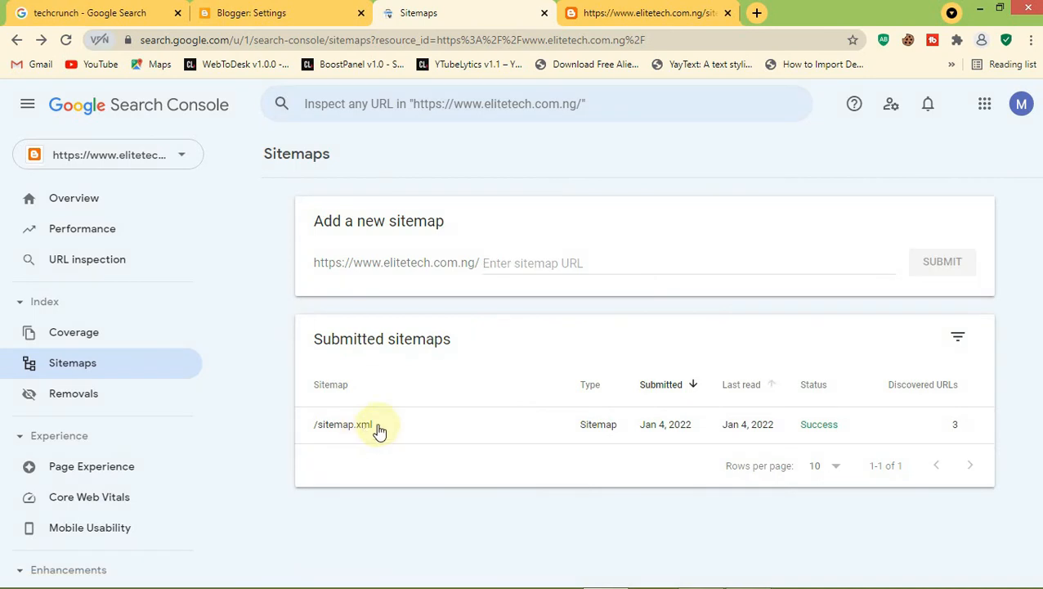